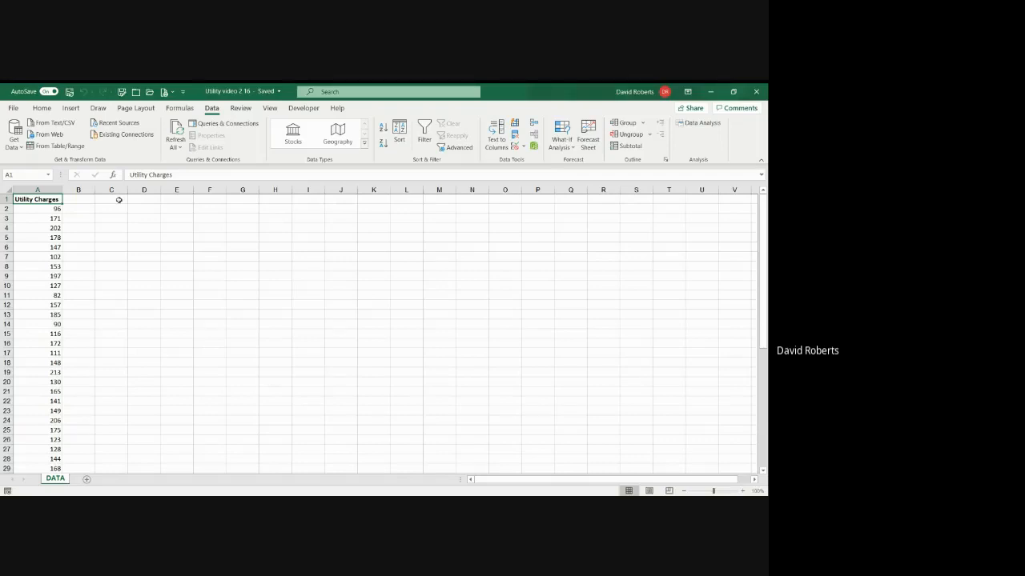
# Enter the heading Bins in C1 and the first two bin limits, 99 and 119, in C2 and C3.
pyautogui.click(119, 199)
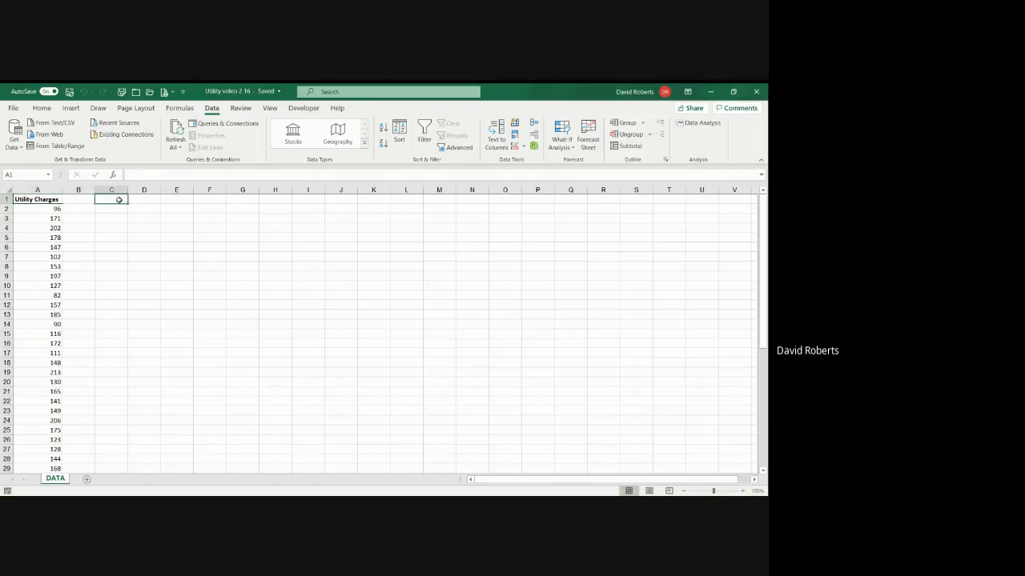
pyautogui.write('Bins')
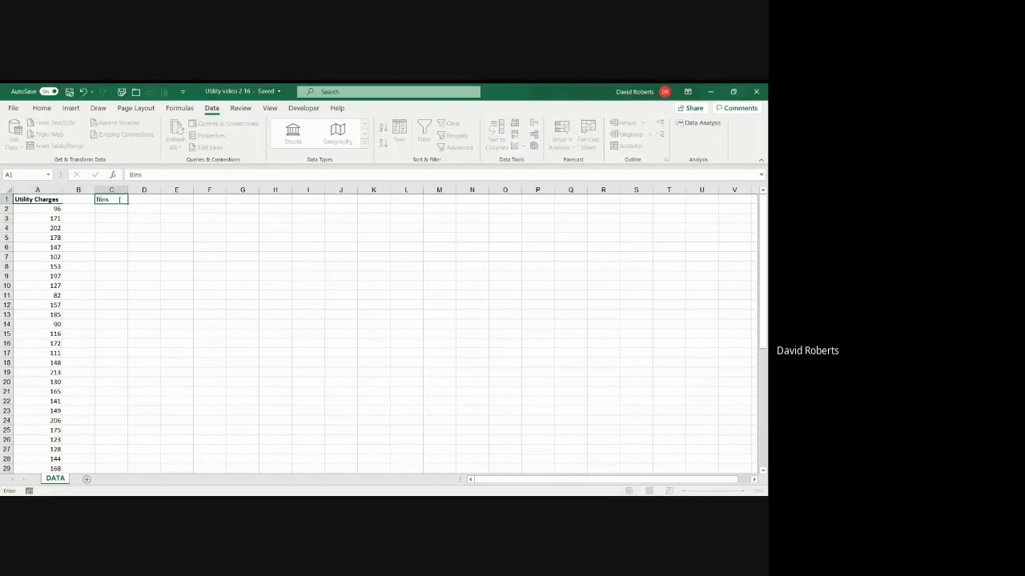
pyautogui.press('Return')
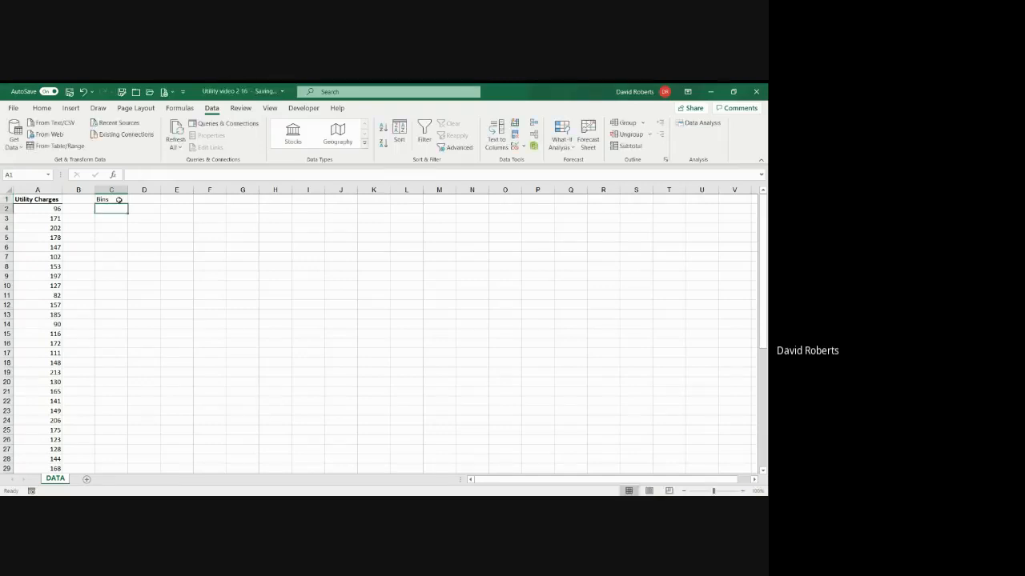
pyautogui.write('99')
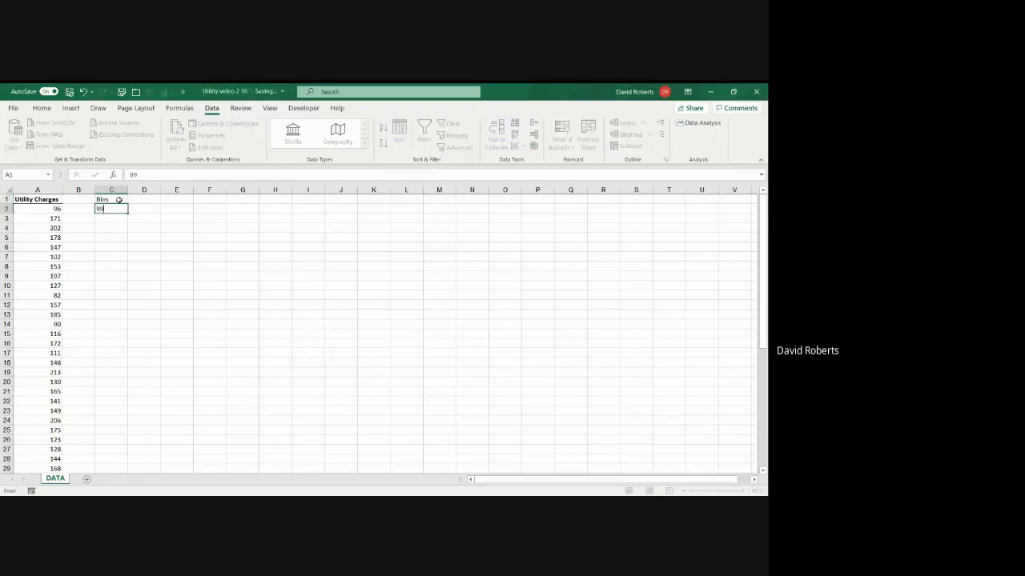
pyautogui.press('Return')
pyautogui.write('119')
pyautogui.press('Return')
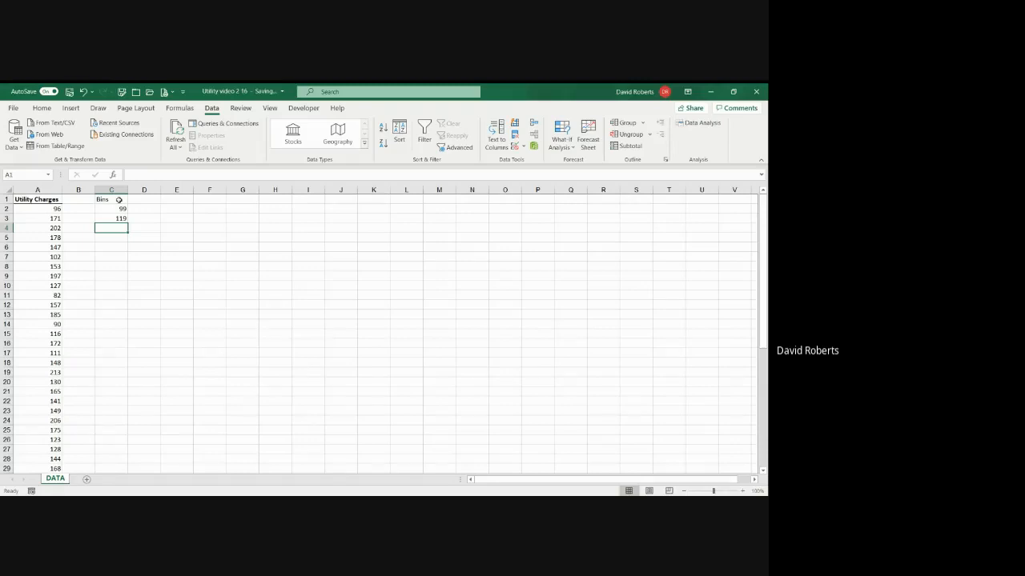
# Enter the formula =C3+20 in C4 and fill it down through C8.
pyautogui.write('=')
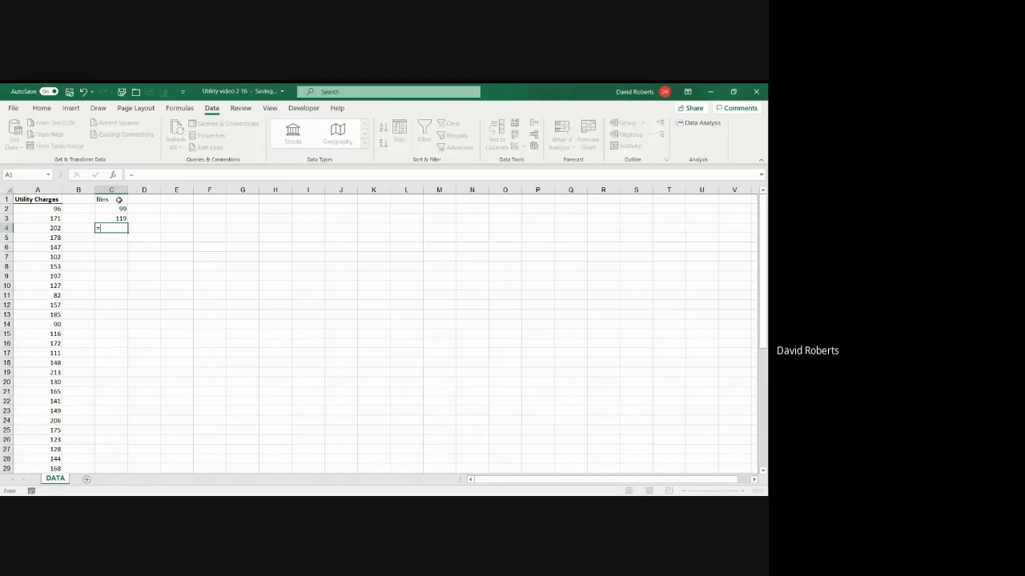
pyautogui.press('Up')
pyautogui.write('+20')
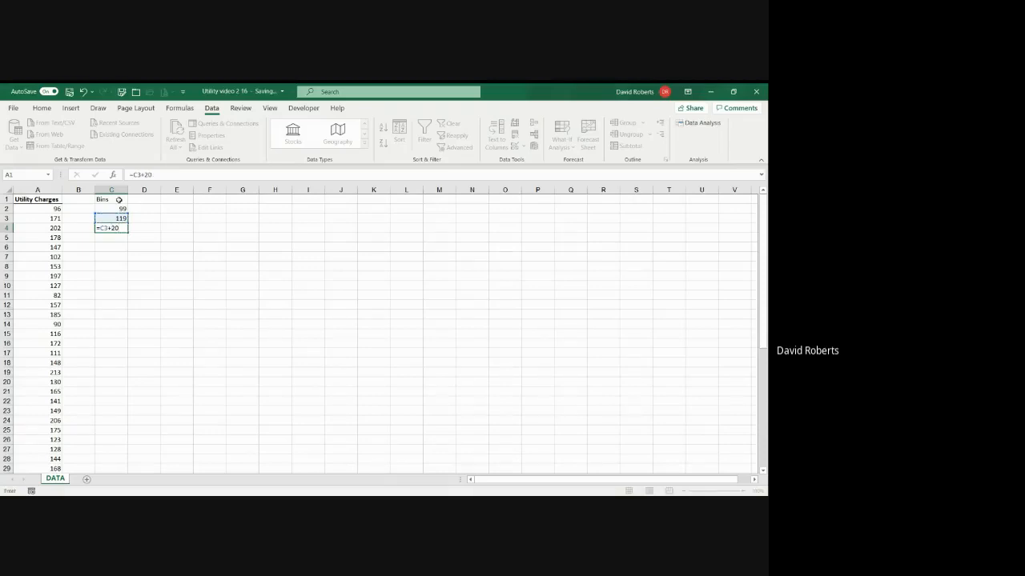
pyautogui.press('Return')
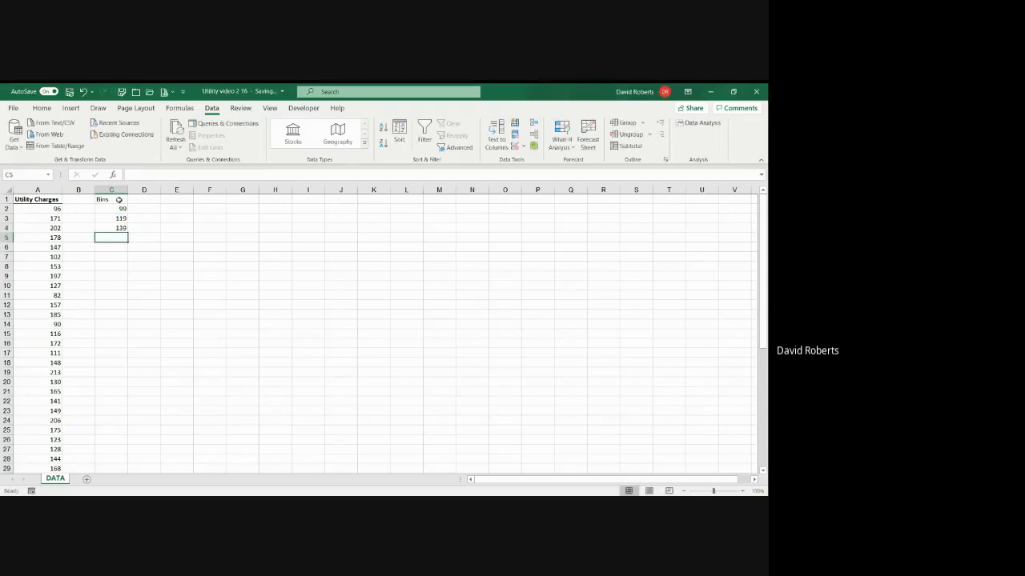
pyautogui.press('Up')
pyautogui.moveTo(127, 233); pyautogui.dragTo(128, 258)
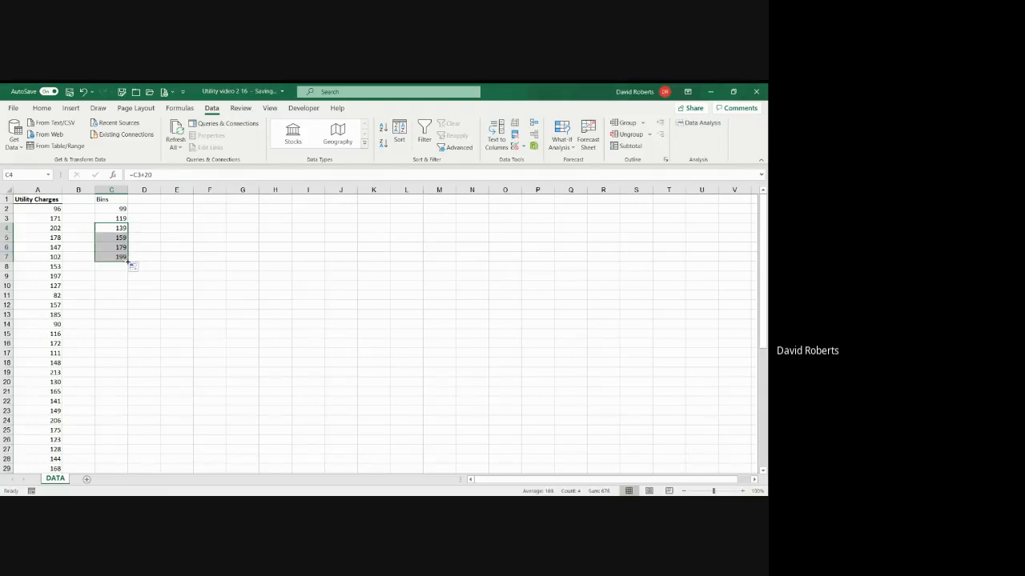
pyautogui.click(124, 257)
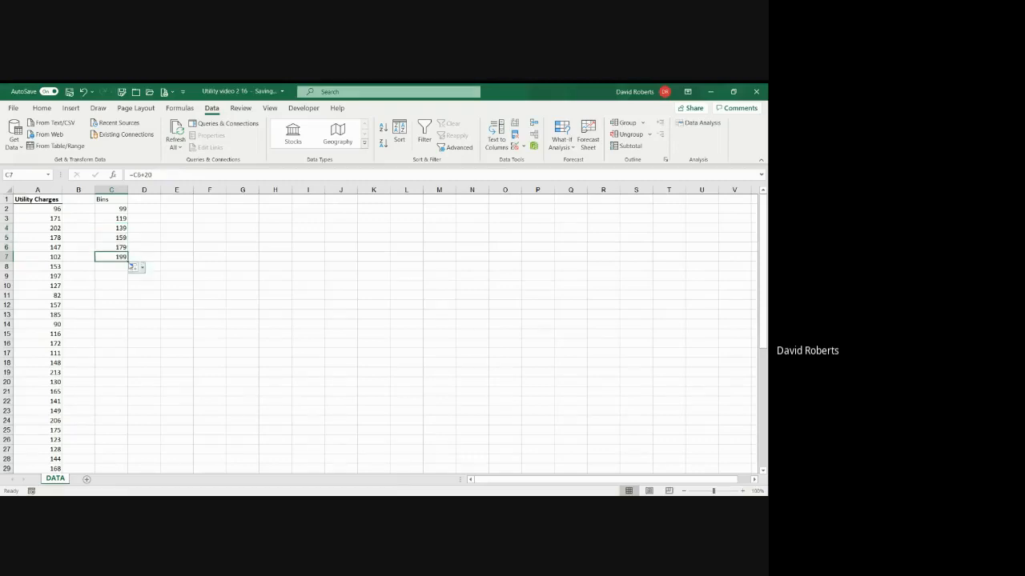
pyautogui.moveTo(128, 262); pyautogui.dragTo(131, 271)
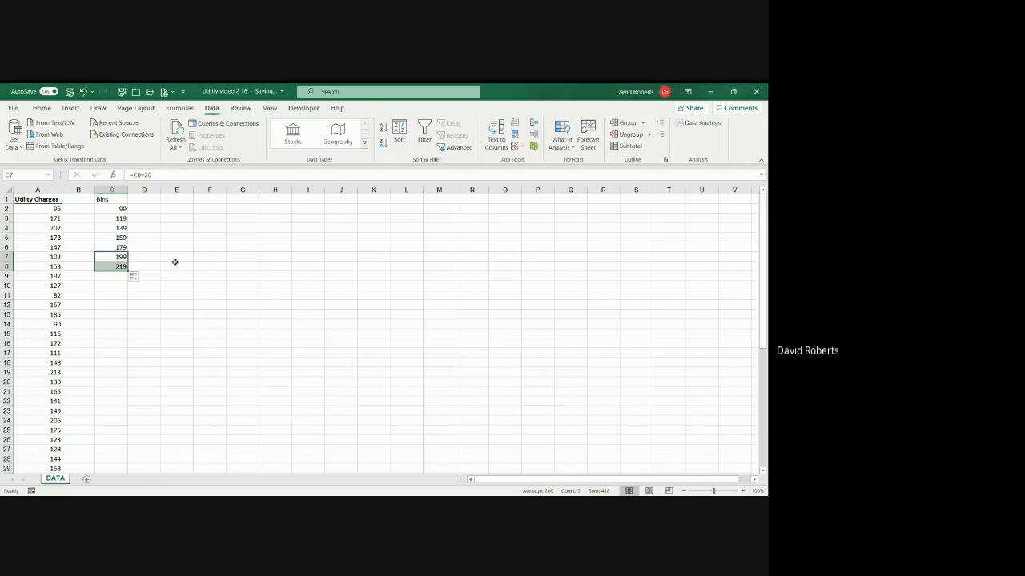
pyautogui.click(121, 271)
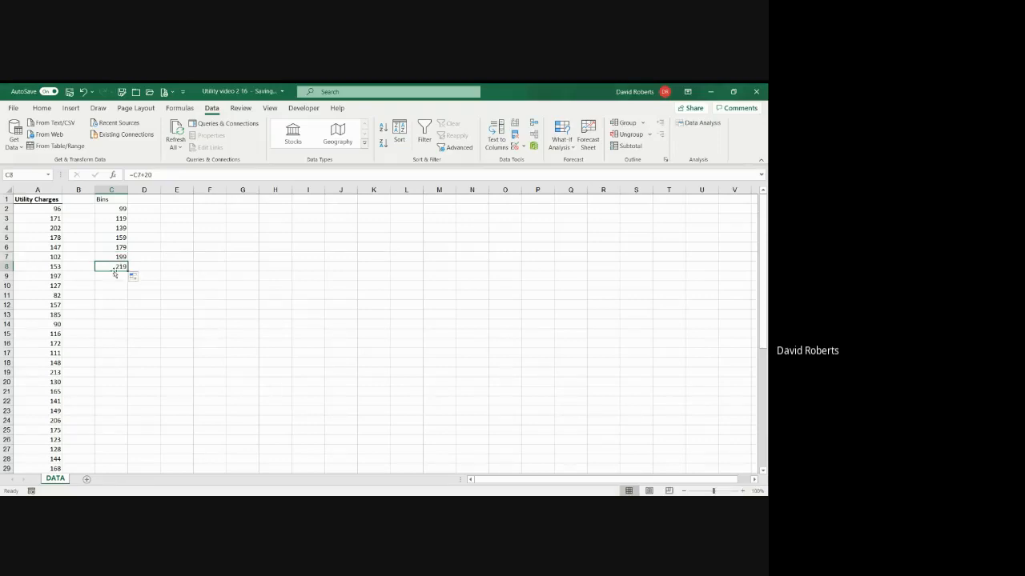
# Enter the heading Frequency in D1, beside the Bins heading.
pyautogui.click(150, 202)
pyautogui.write('Frequenc')
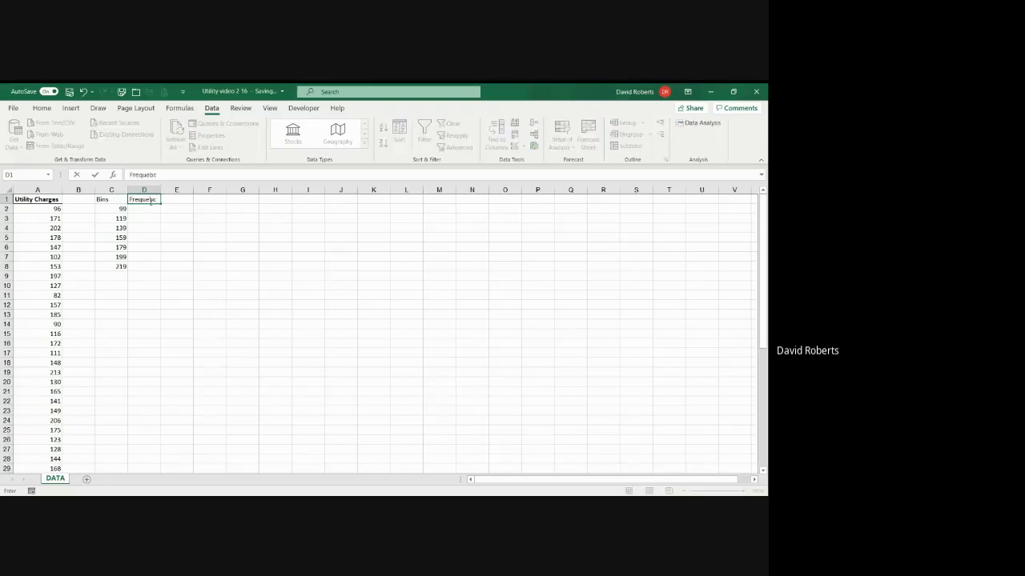
pyautogui.press('BackSpace')
pyautogui.press('BackSpace')
pyautogui.write('ncy')
pyautogui.press('Return')
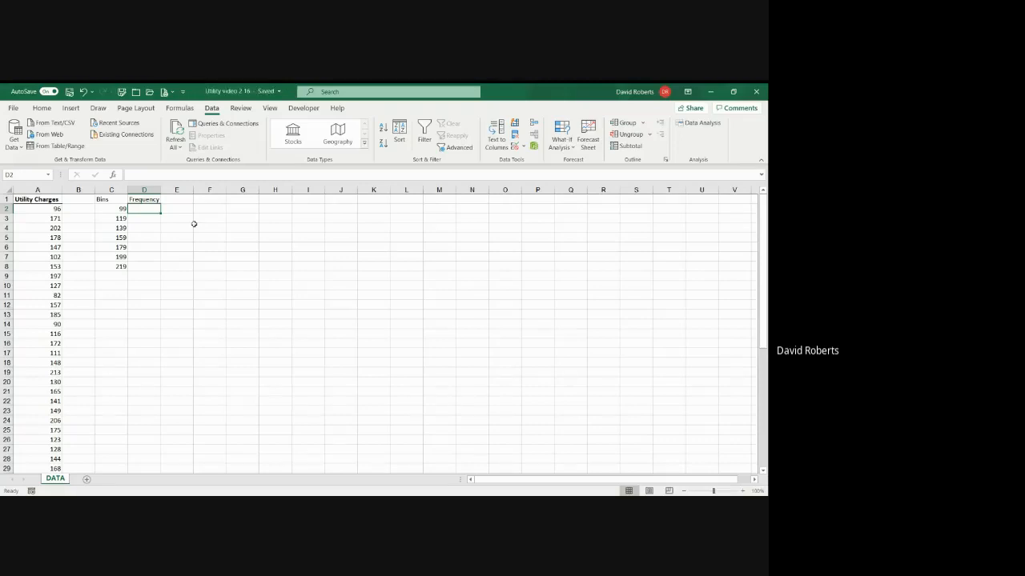
pyautogui.click(114, 176)
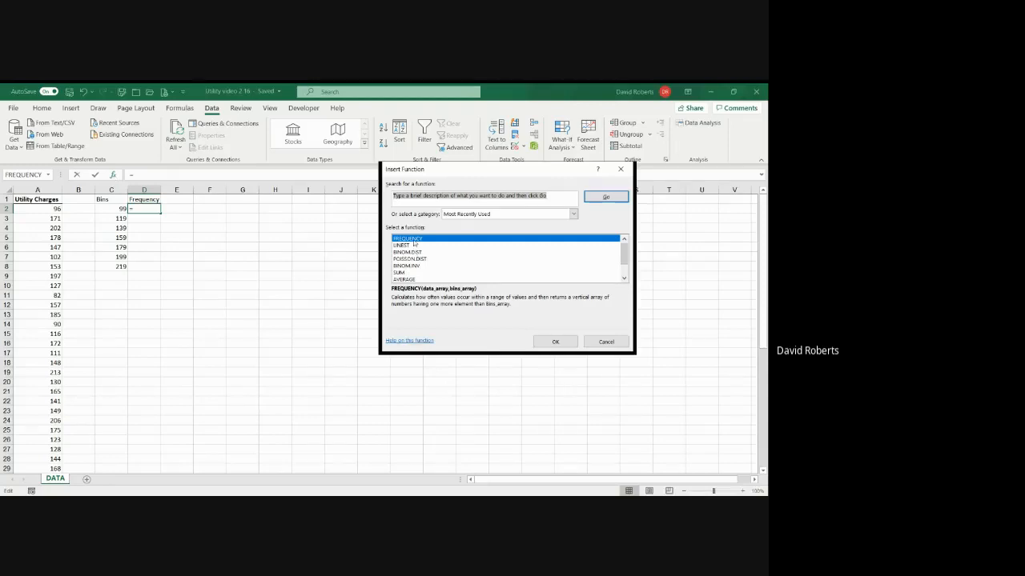
pyautogui.click(407, 195)
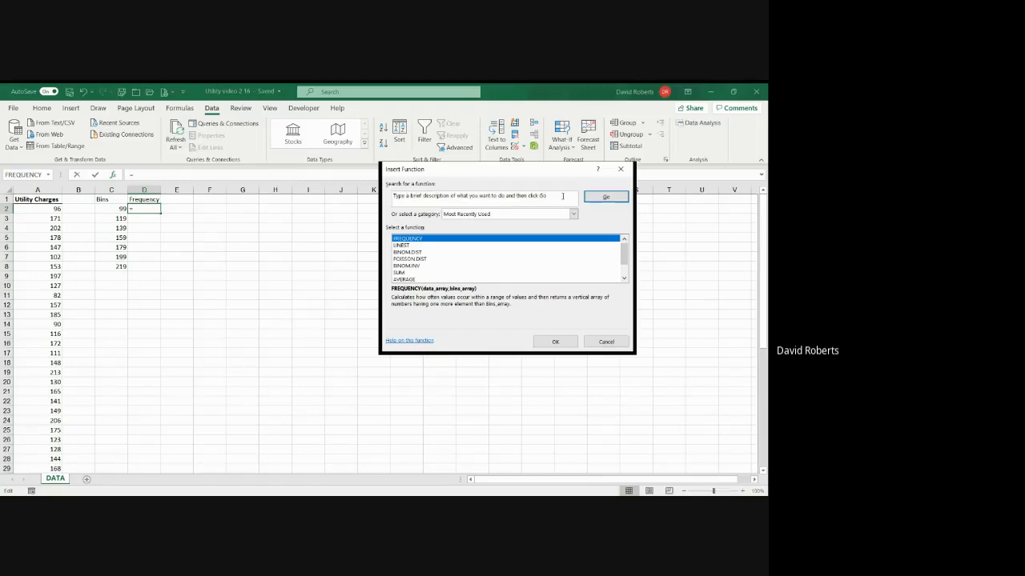
pyautogui.moveTo(563, 196); pyautogui.dragTo(388, 197)
pyautogui.write('fre')
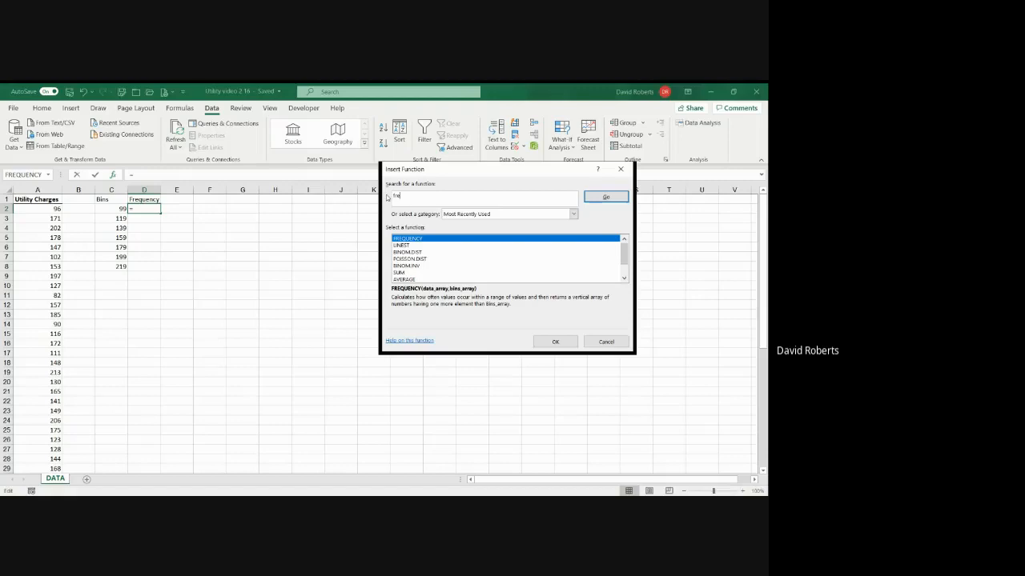
pyautogui.write('quency')
pyautogui.press('Return')
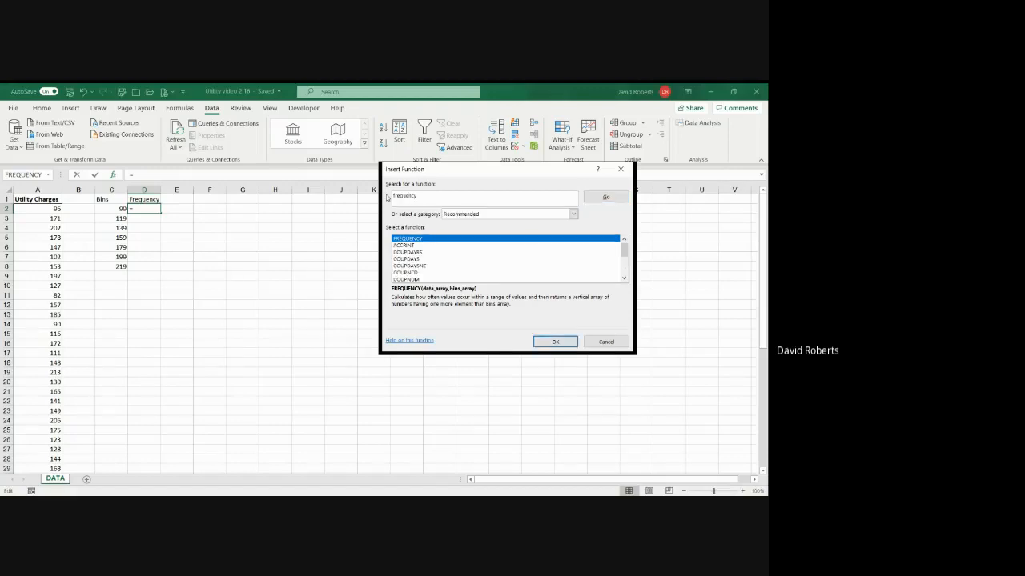
pyautogui.click(553, 343)
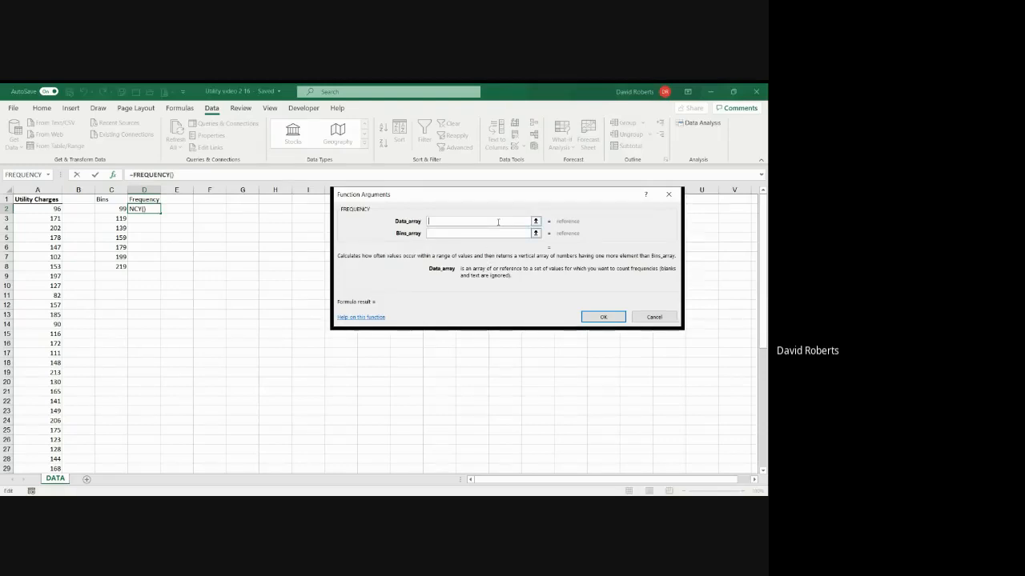
pyautogui.click(653, 317)
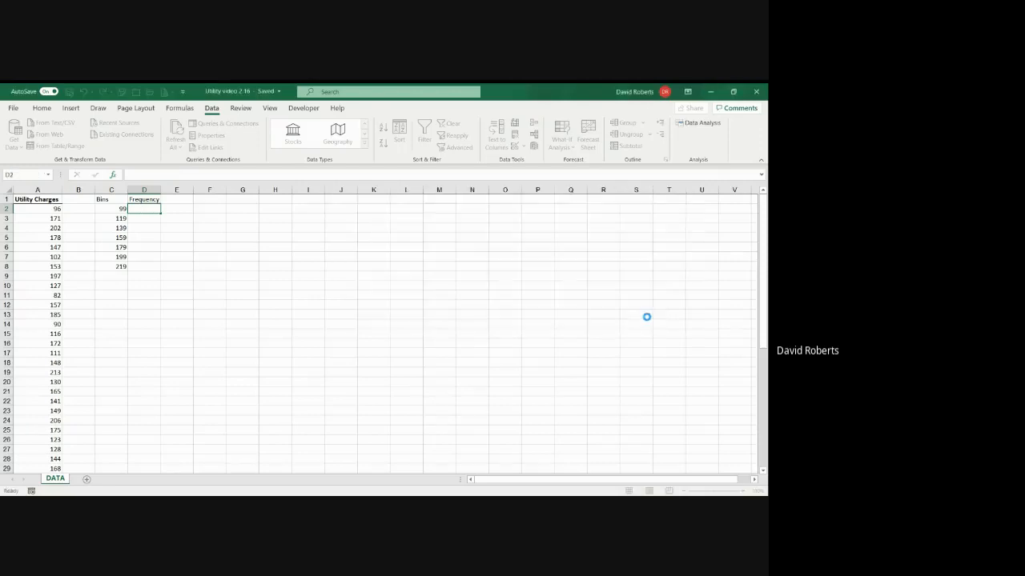
# Sort the Utility Charges column from smallest to largest.
pyautogui.click(48, 188)
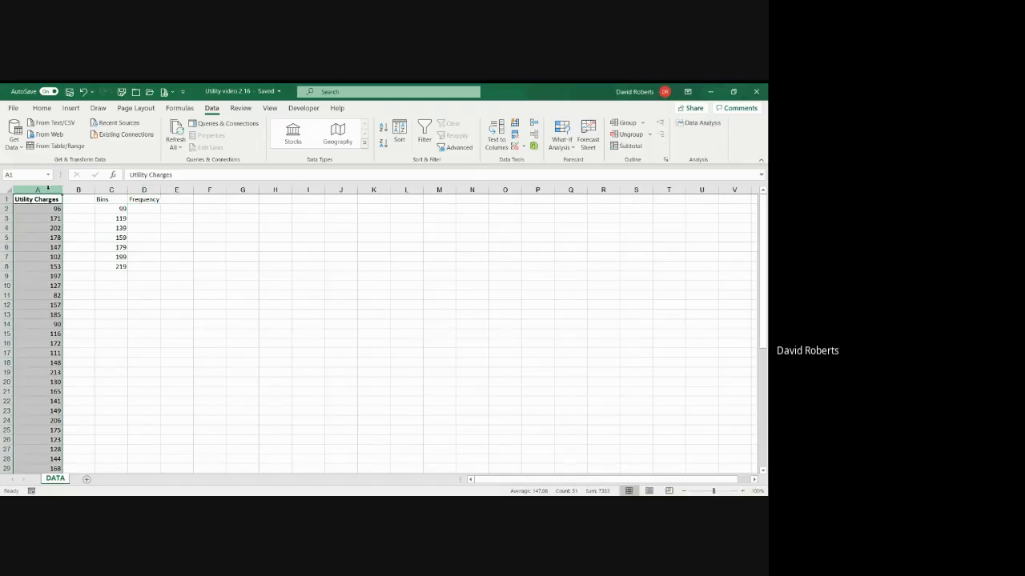
pyautogui.click(42, 110)
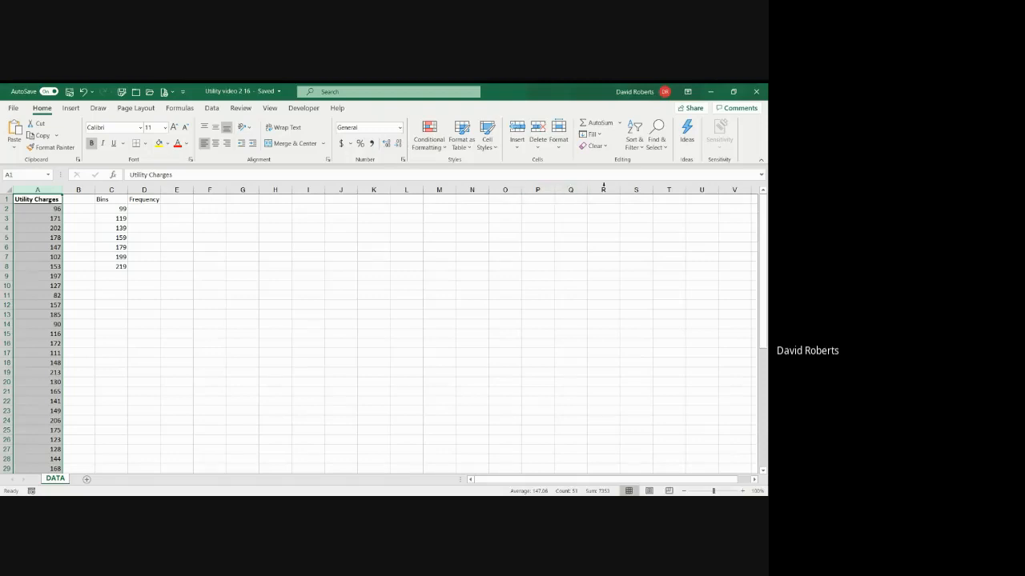
pyautogui.click(636, 144)
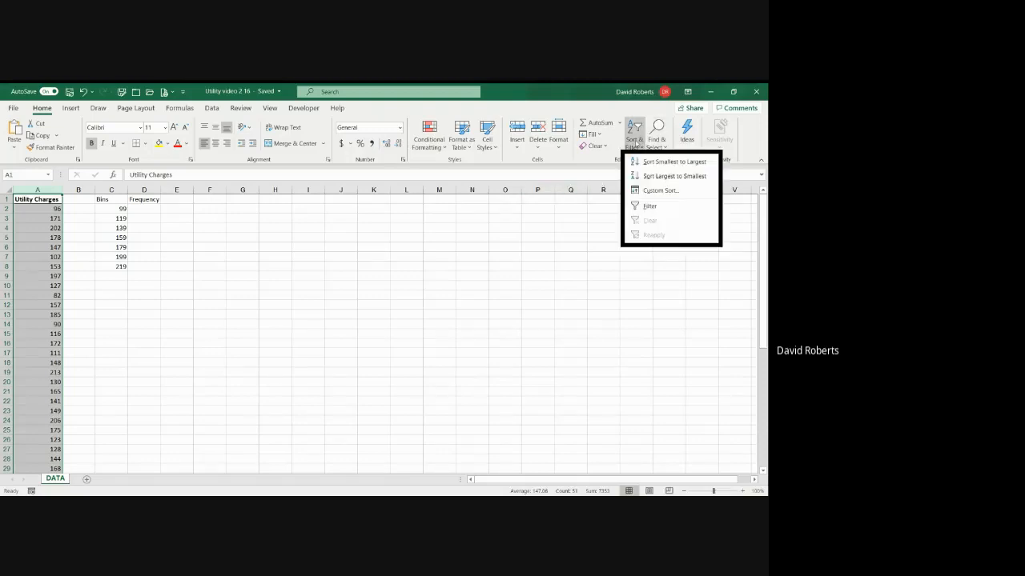
pyautogui.click(654, 163)
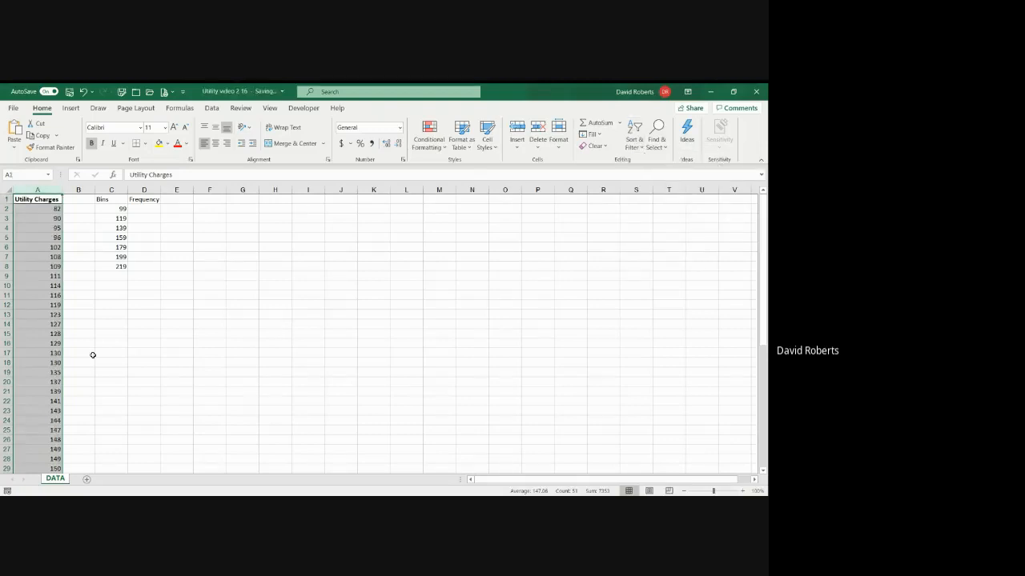
# Insert the FREQUENCY function in D2 and set its data array to the utility charges in A2:A51.
pyautogui.click(147, 210)
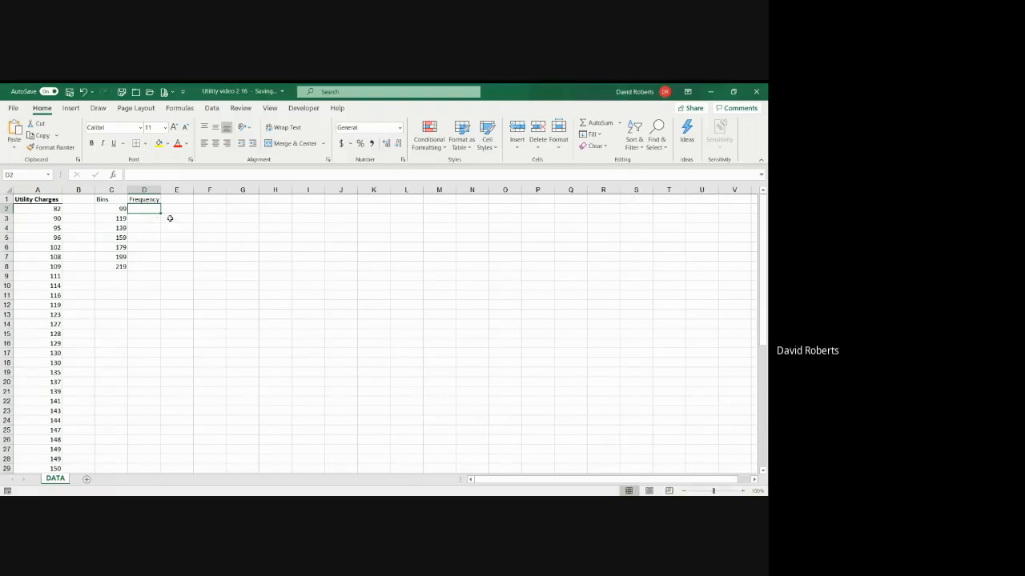
pyautogui.click(113, 174)
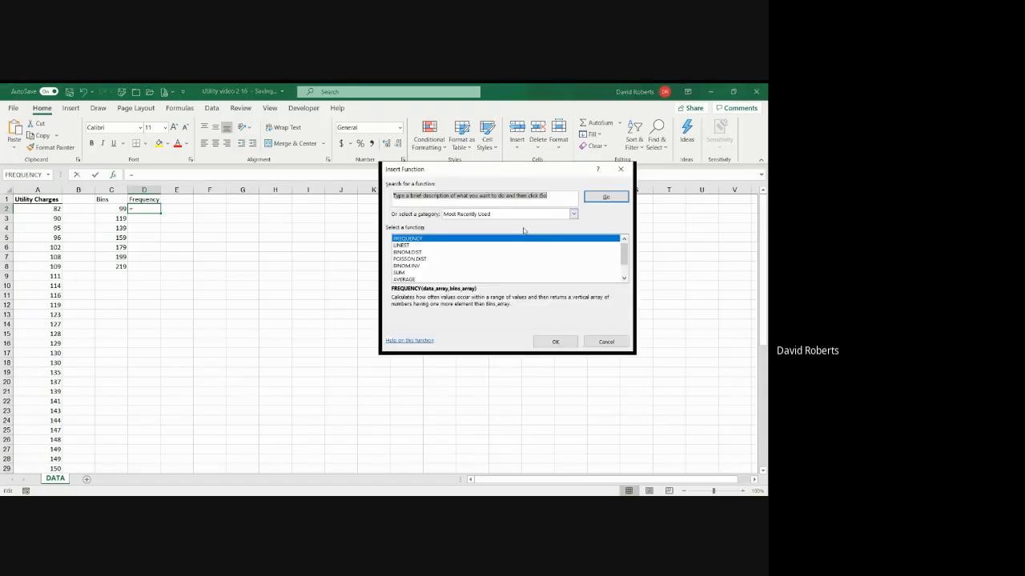
pyautogui.click(556, 342)
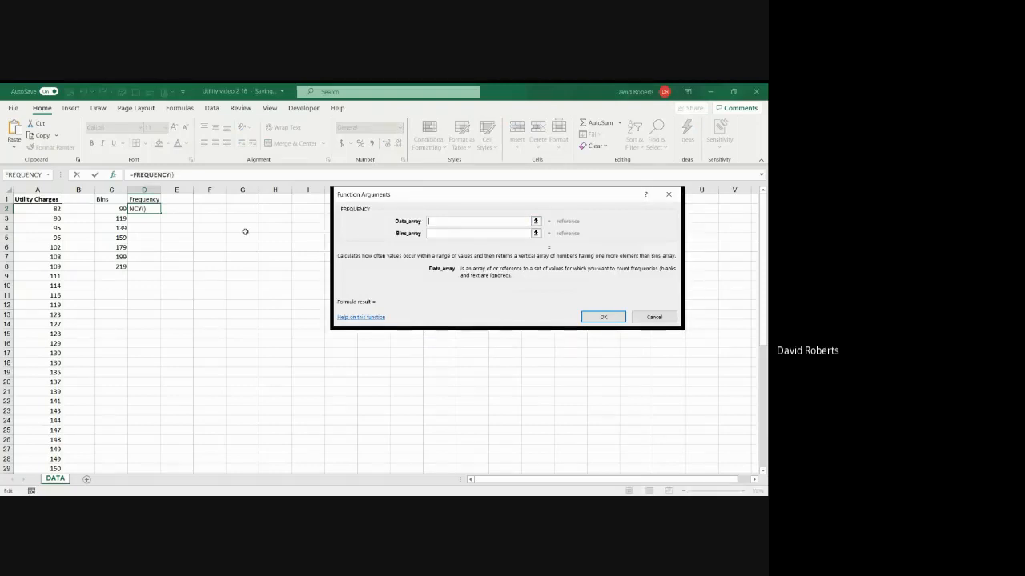
pyautogui.click(52, 208)
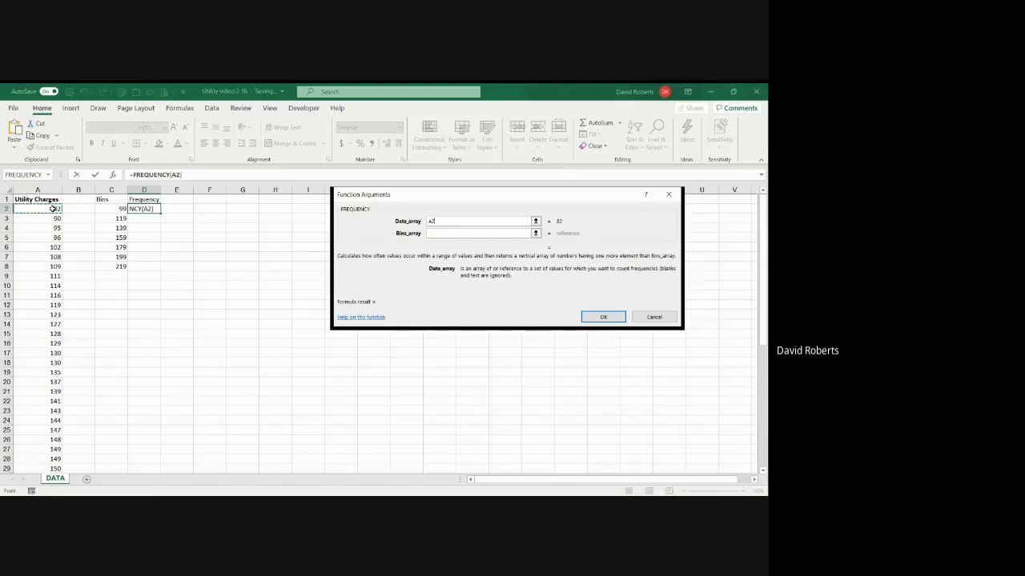
pyautogui.hotkey('ctrl', 'shift', 'Down')
pyautogui.hotkey('ctrl', 'shift', 'Down')
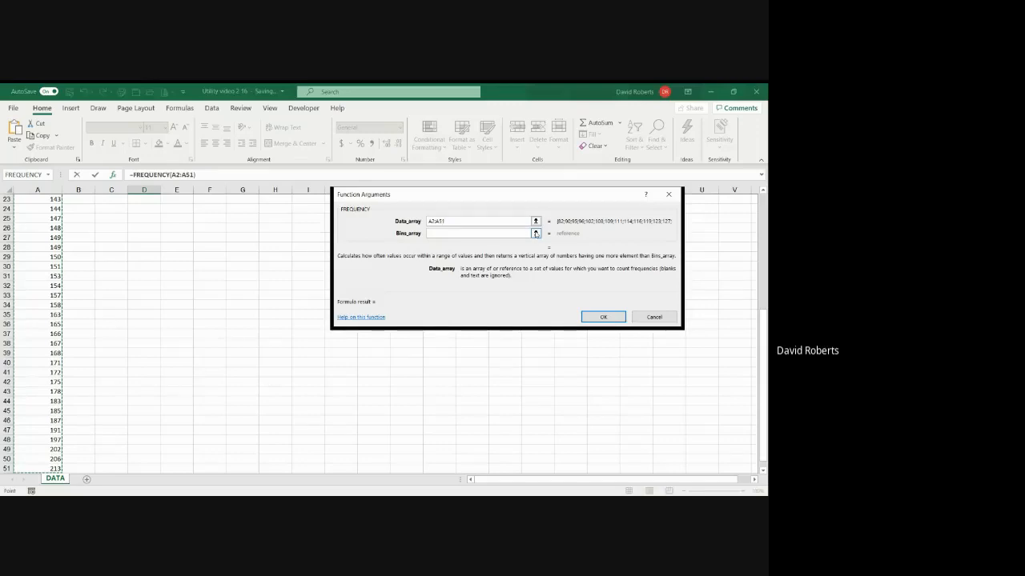
# Set the FREQUENCY function's bins array to C2:C8 and complete the formula in D2.
pyautogui.click(535, 234)
pyautogui.scroll(4, 185, 302)
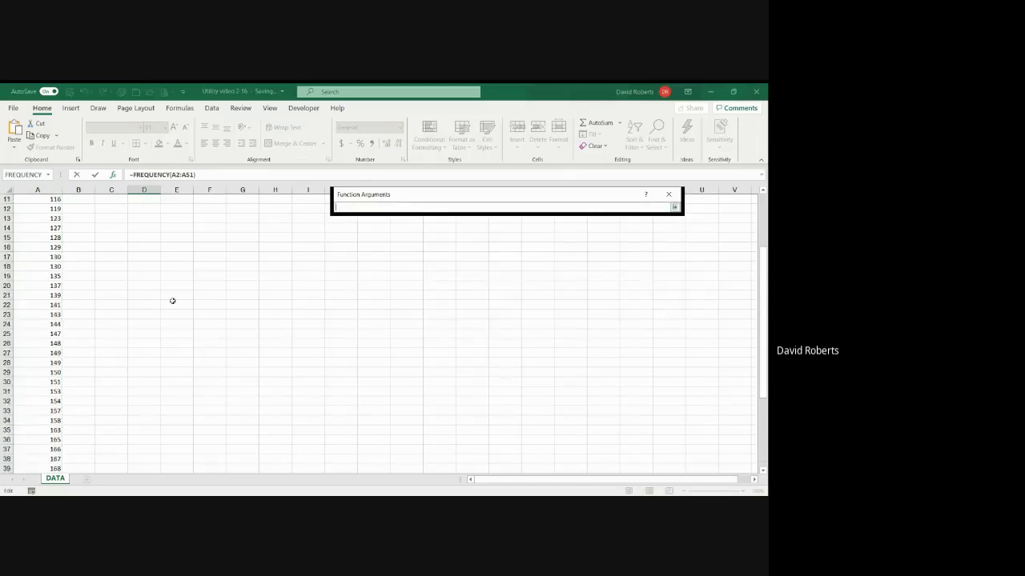
pyautogui.scroll(4, 265, 327)
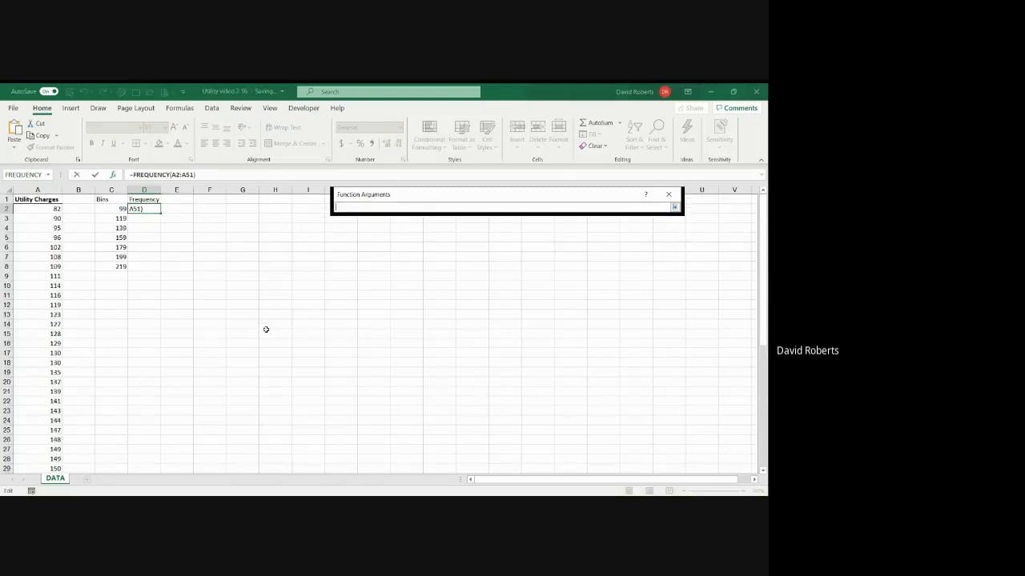
pyautogui.click(117, 209)
pyautogui.moveTo(117, 209); pyautogui.dragTo(124, 265)
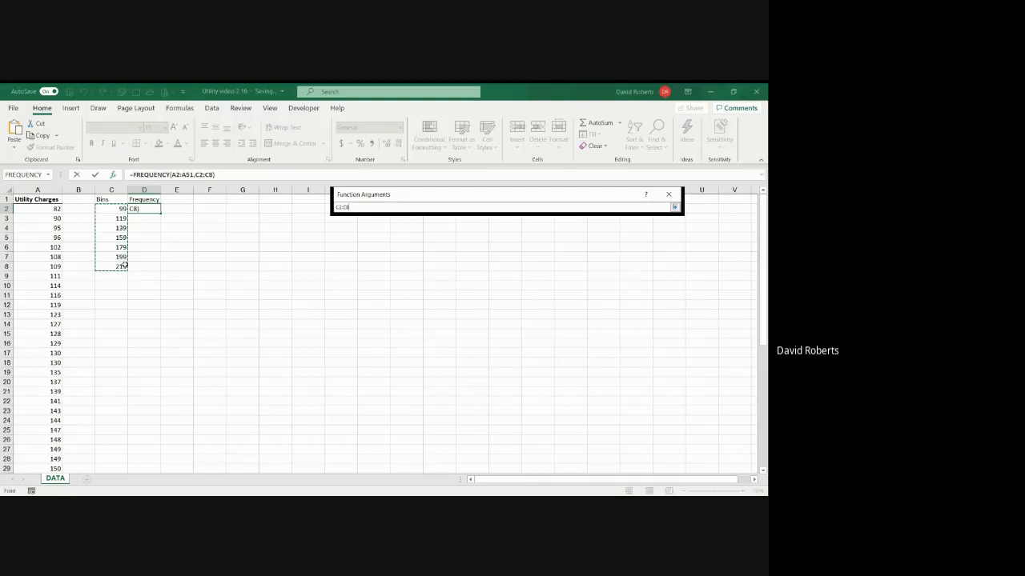
pyautogui.click(674, 207)
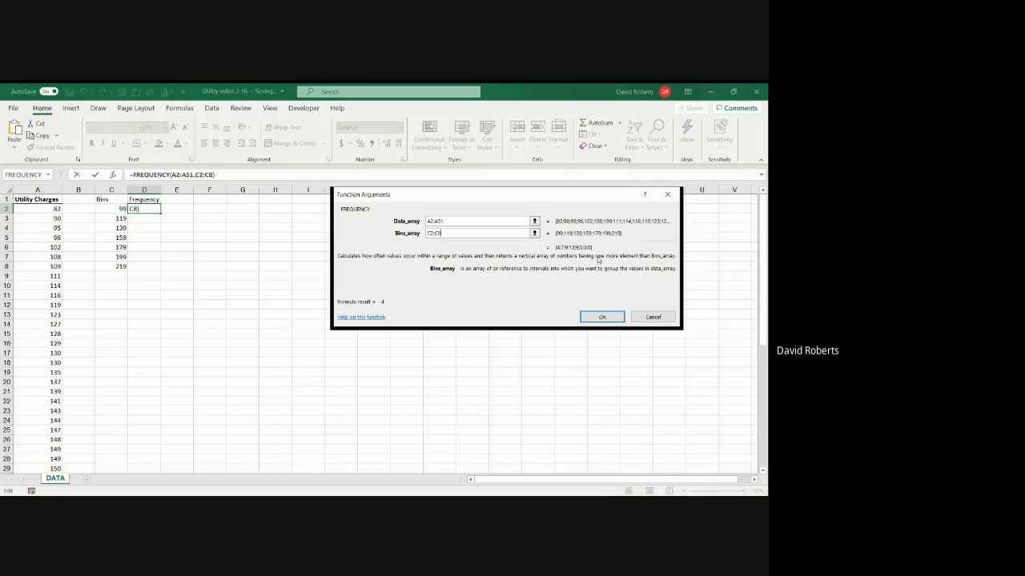
pyautogui.click(600, 317)
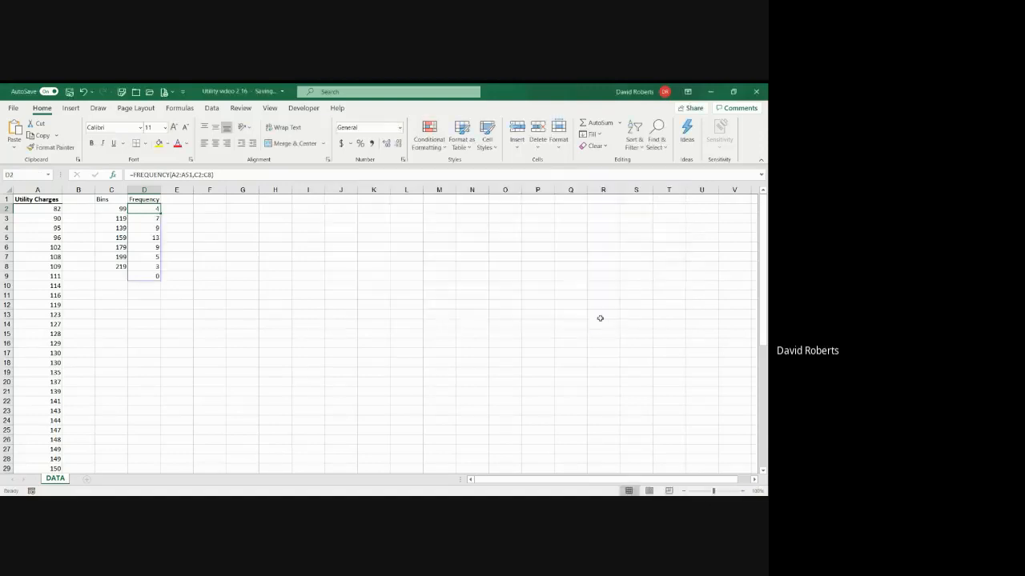
pyautogui.click(146, 276)
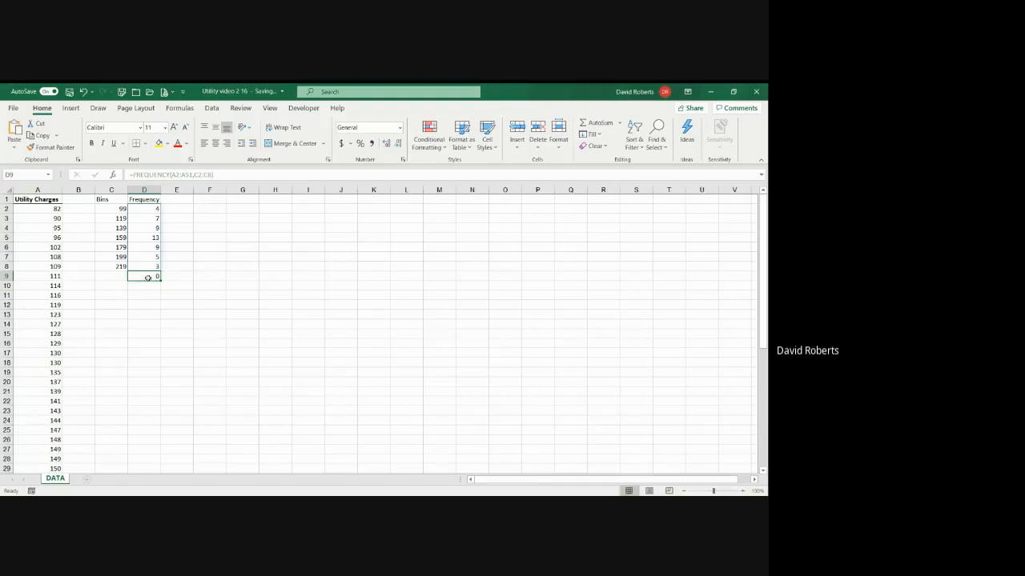
# Try to clear the extra zero in D9 below the frequency counts.
pyautogui.press('BackSpace')
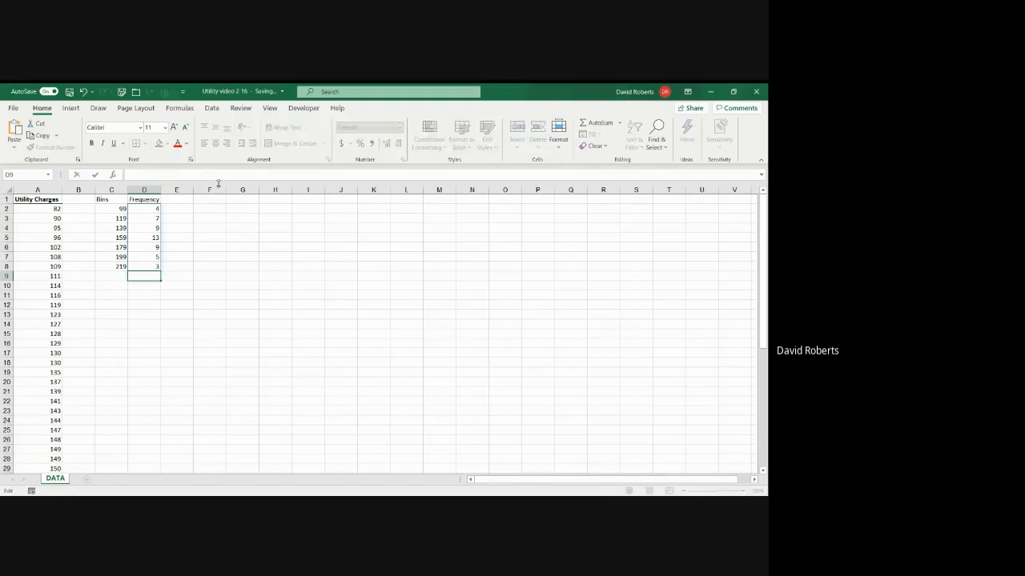
pyautogui.click(147, 209)
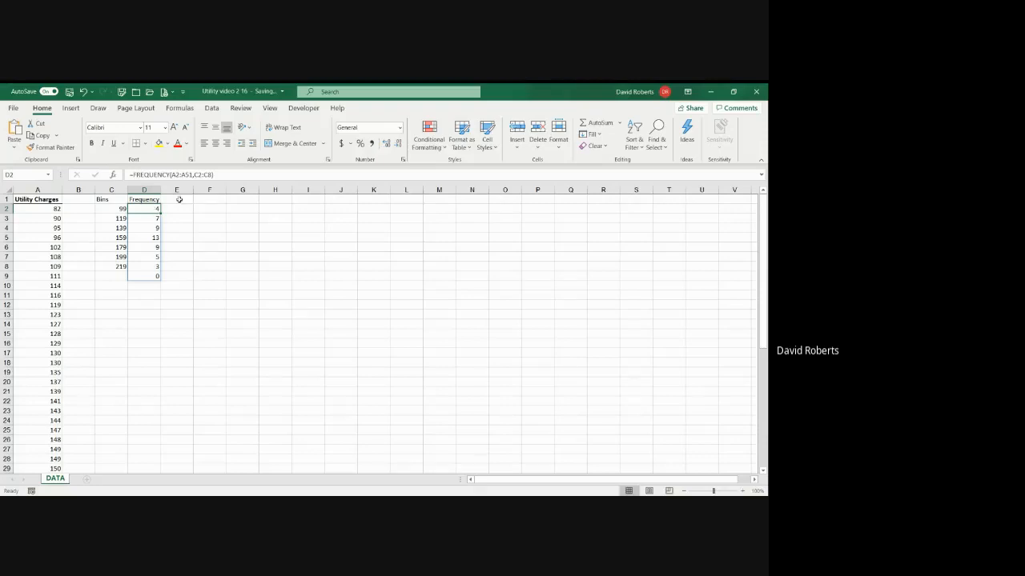
pyautogui.click(148, 277)
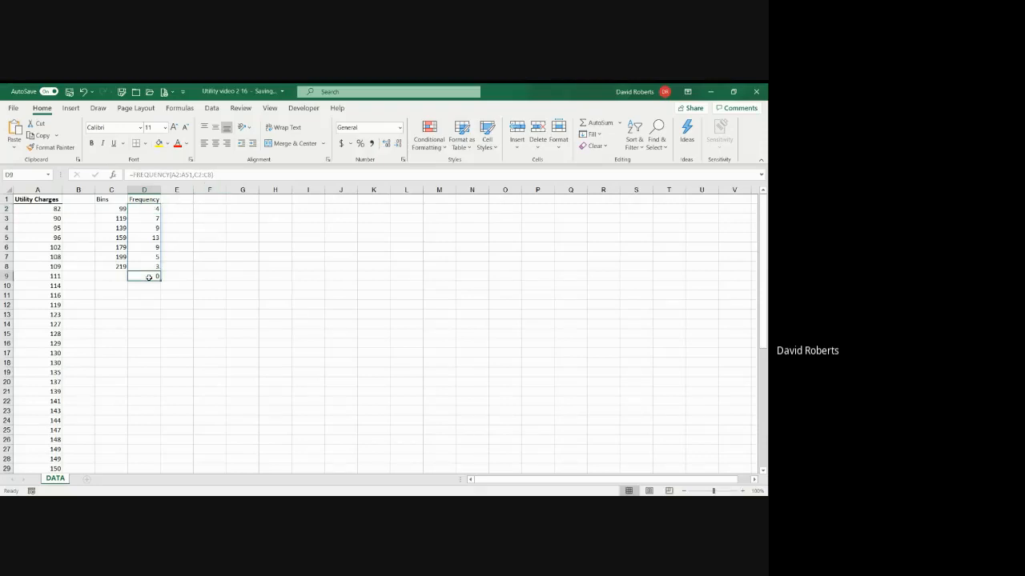
pyautogui.press('BackSpace')
pyautogui.press('Escape')
pyautogui.click(148, 208)
pyautogui.click(144, 277)
pyautogui.press('Return')
pyautogui.click(155, 276)
pyautogui.press('BackSpace')
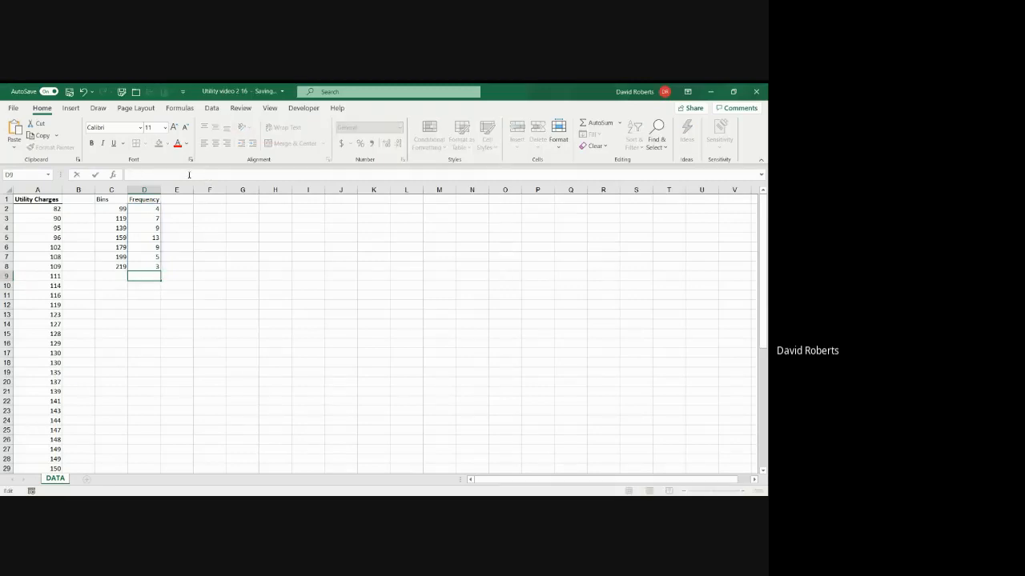
# Change the bins array of the FREQUENCY formula in D2 to C2:C7.
pyautogui.click(148, 209)
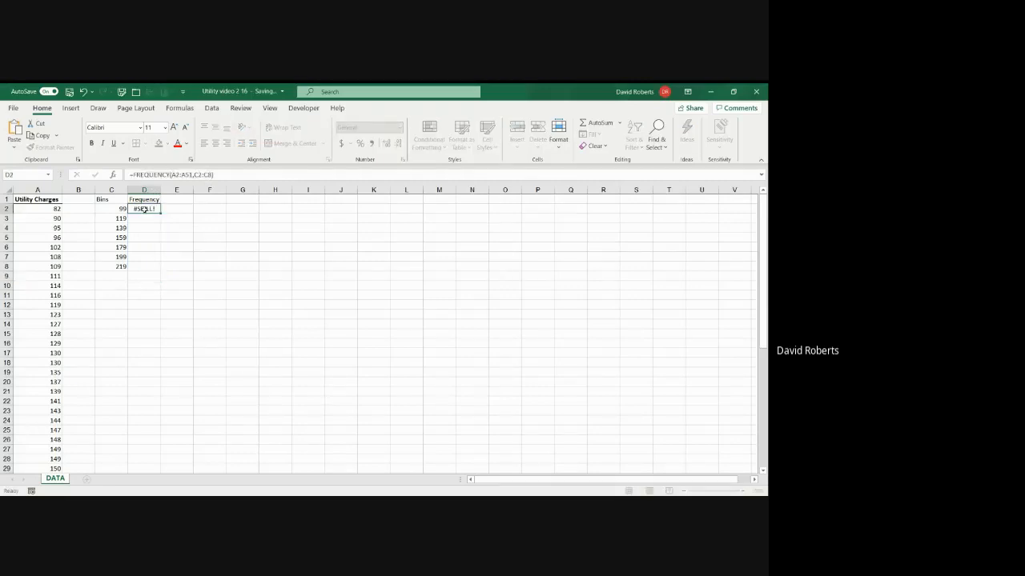
pyautogui.click(209, 174)
pyautogui.press('BackSpace')
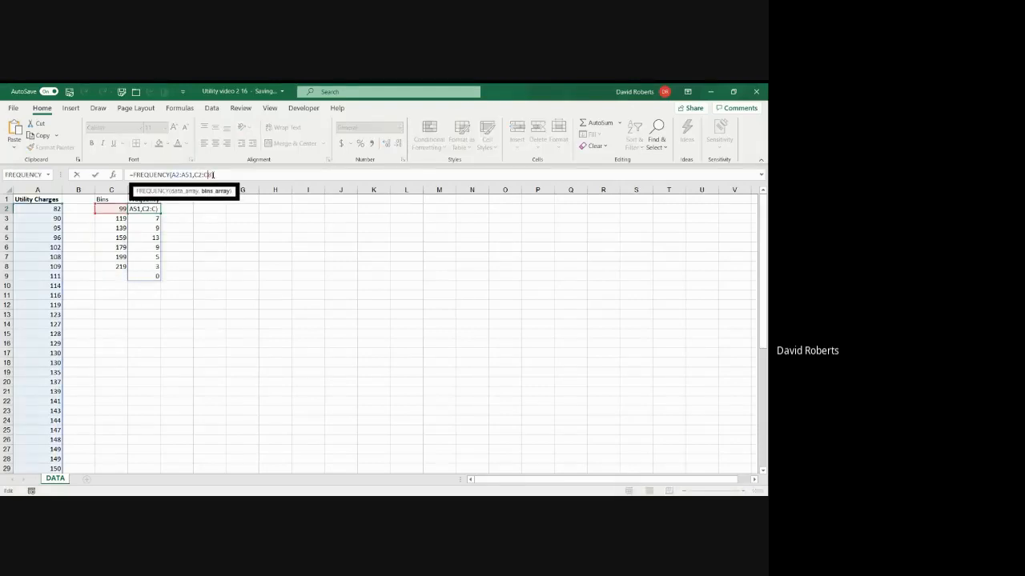
pyautogui.write('7')
pyautogui.press('Return')
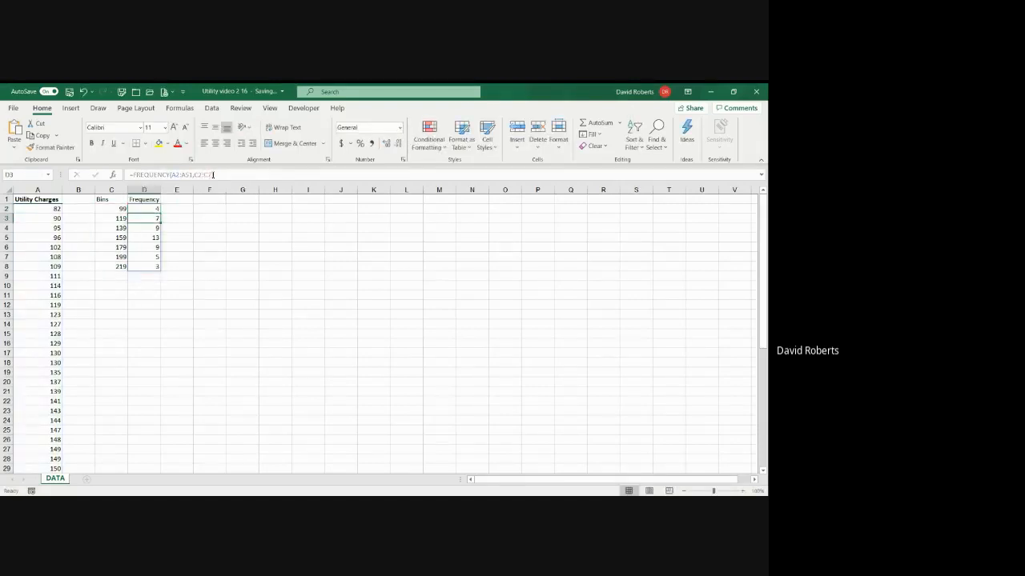
# Enter the label Total in C10, below the bins.
pyautogui.click(119, 287)
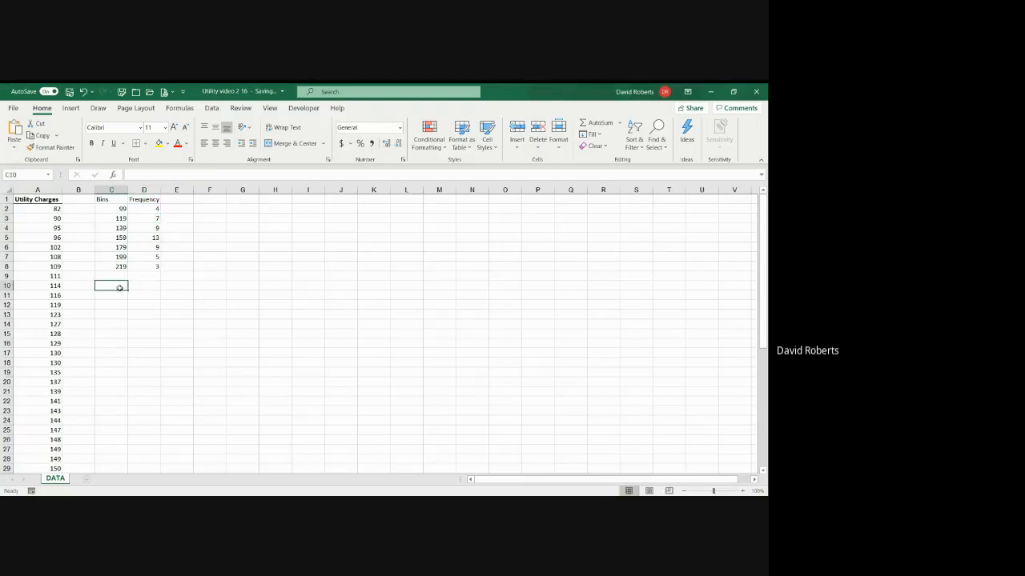
pyautogui.write('Total')
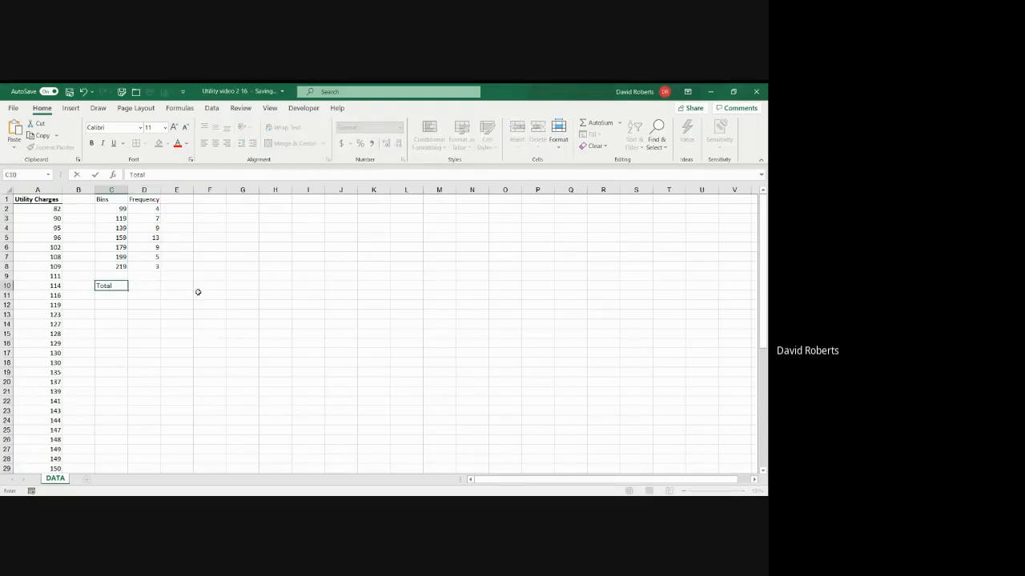
pyautogui.press('Tab')
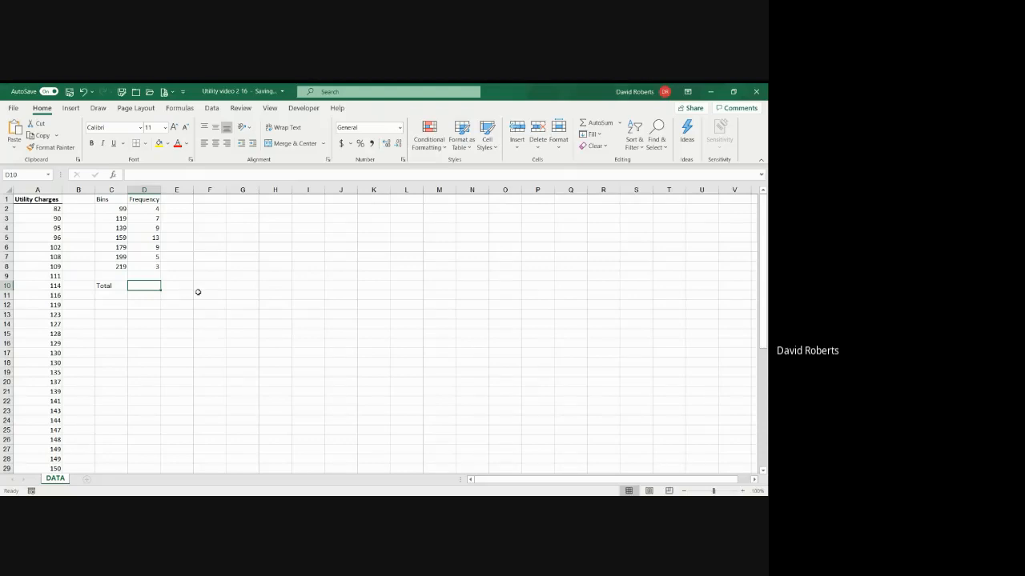
pyautogui.write('=')
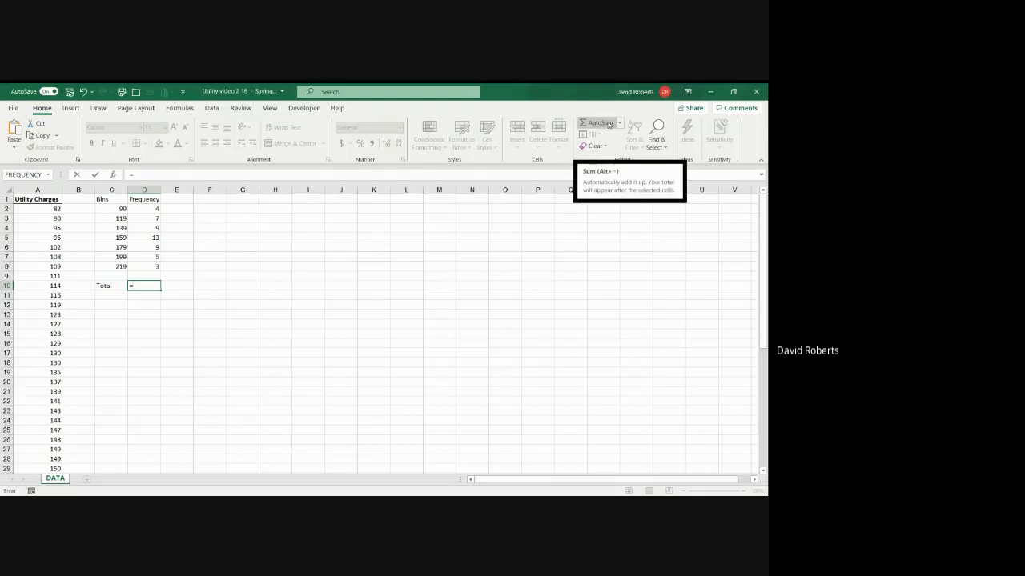
pyautogui.press('Escape')
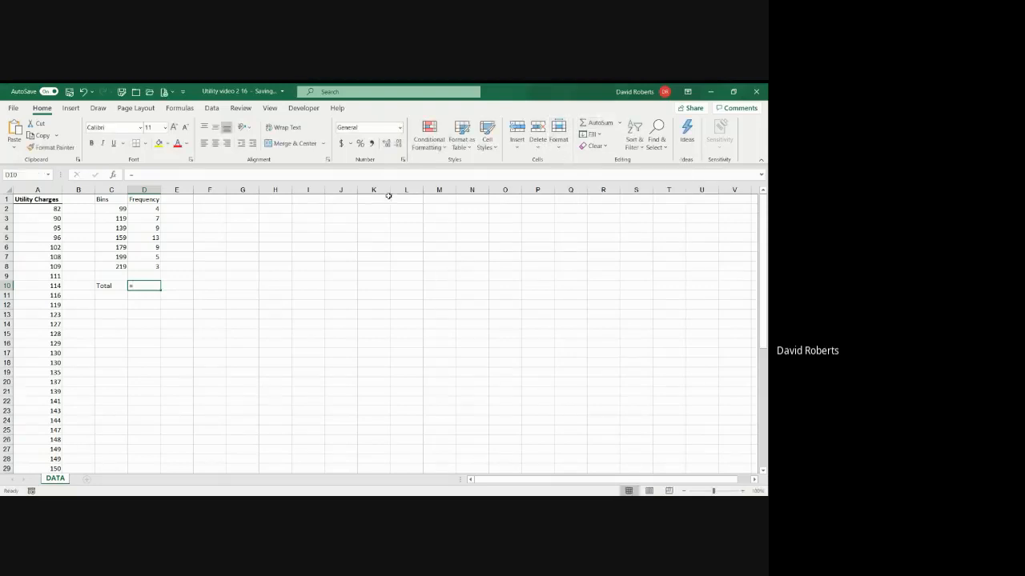
pyautogui.click(146, 210)
pyautogui.moveTo(147, 210); pyautogui.dragTo(155, 267)
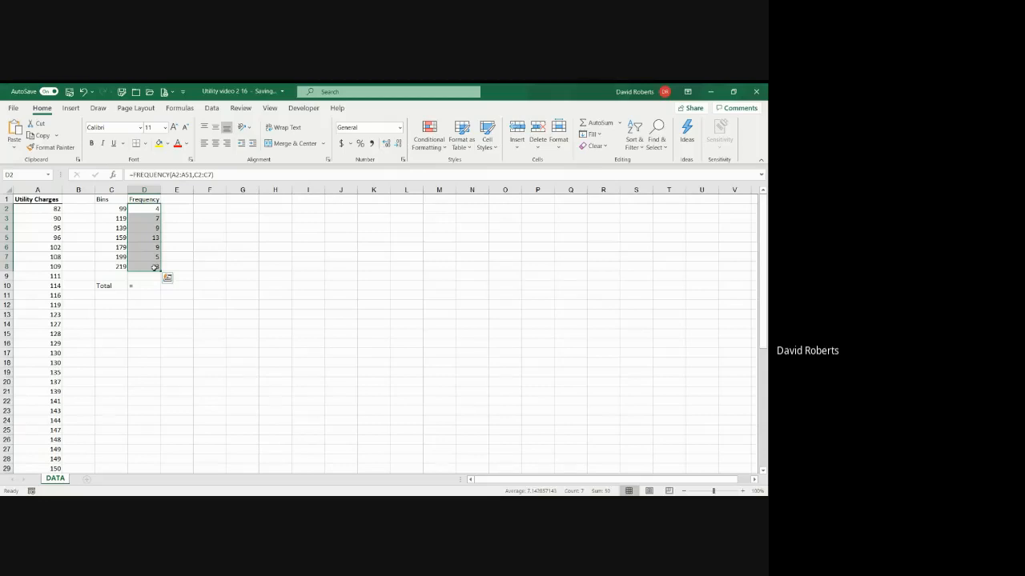
pyautogui.press('F2')
pyautogui.press('BackSpace')
pyautogui.press('Return')
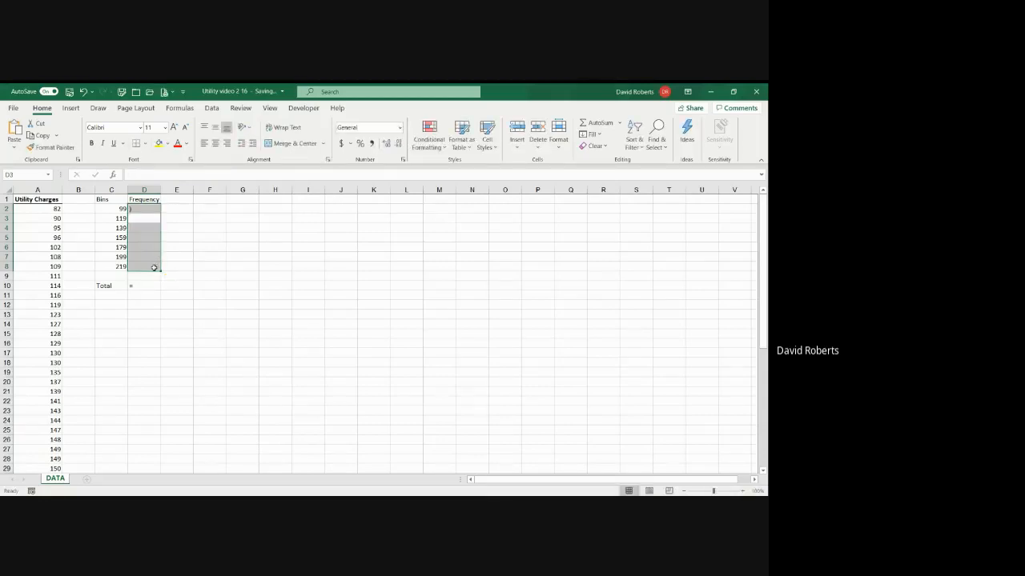
pyautogui.click(83, 92)
pyautogui.click(83, 93)
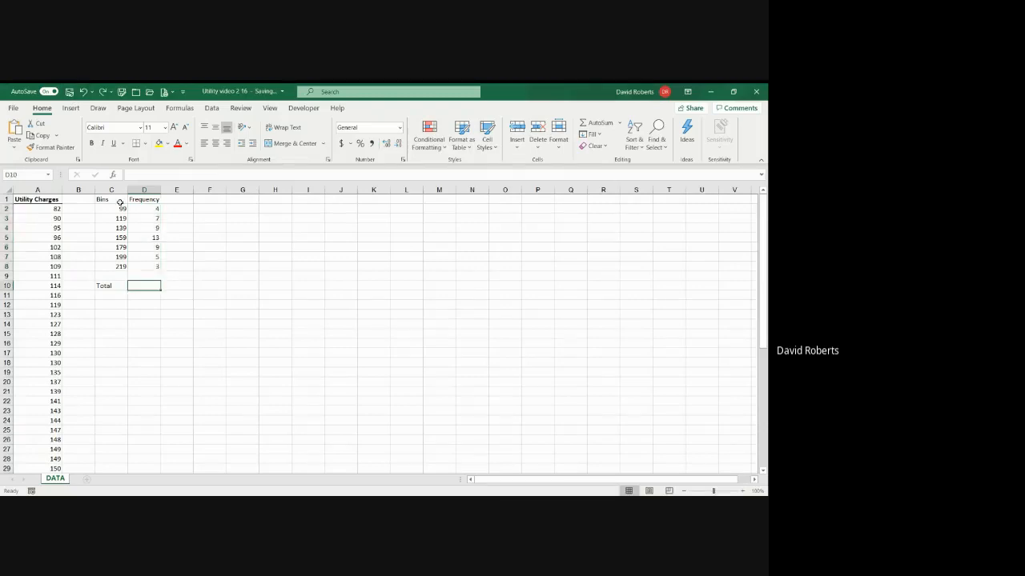
# Total the frequencies in D10 using AutoSum over D2:D9.
pyautogui.click(590, 128)
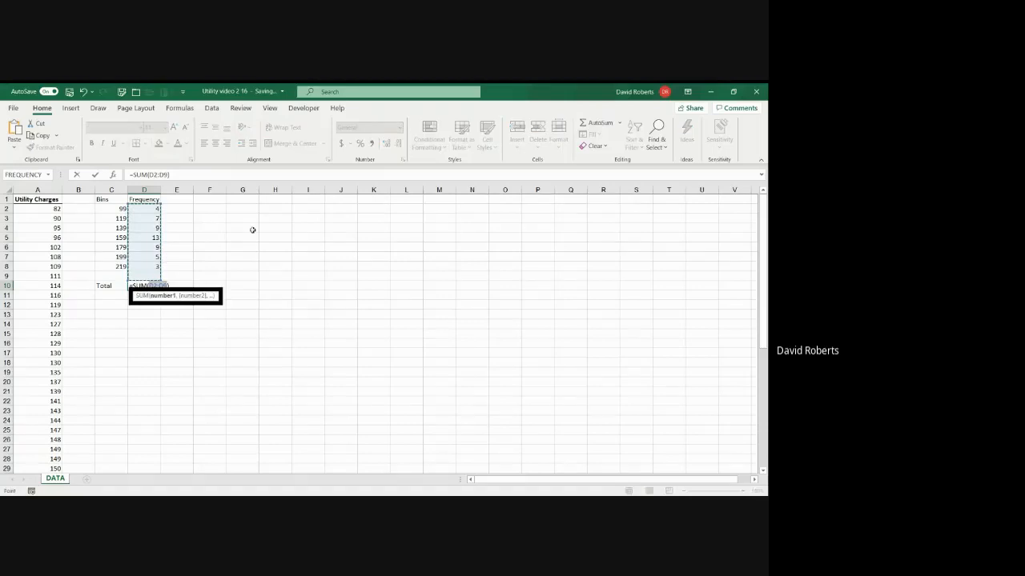
pyautogui.press('Return')
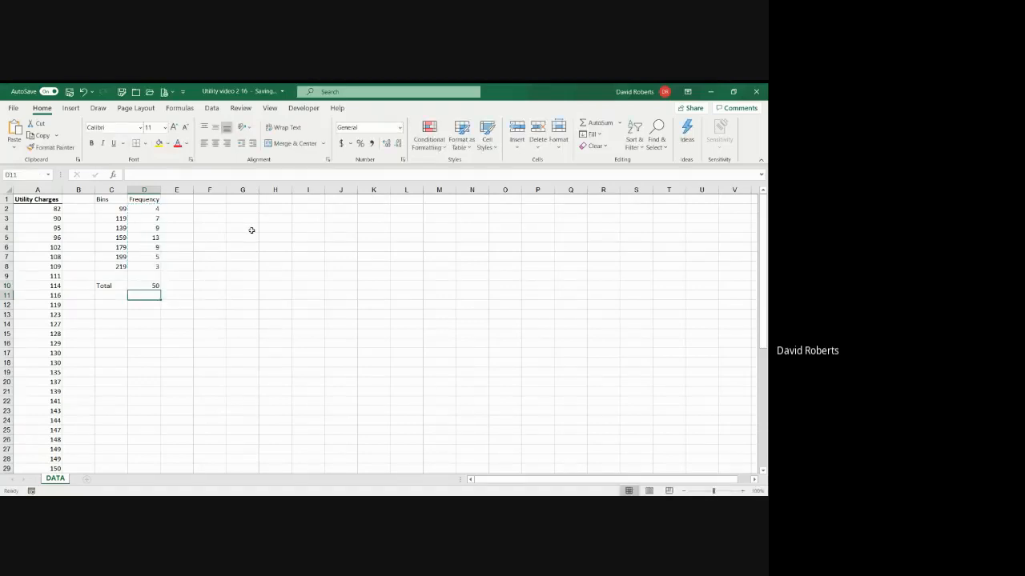
# Enter the heading Percentage in E1 and widen column E to fit it.
pyautogui.click(186, 199)
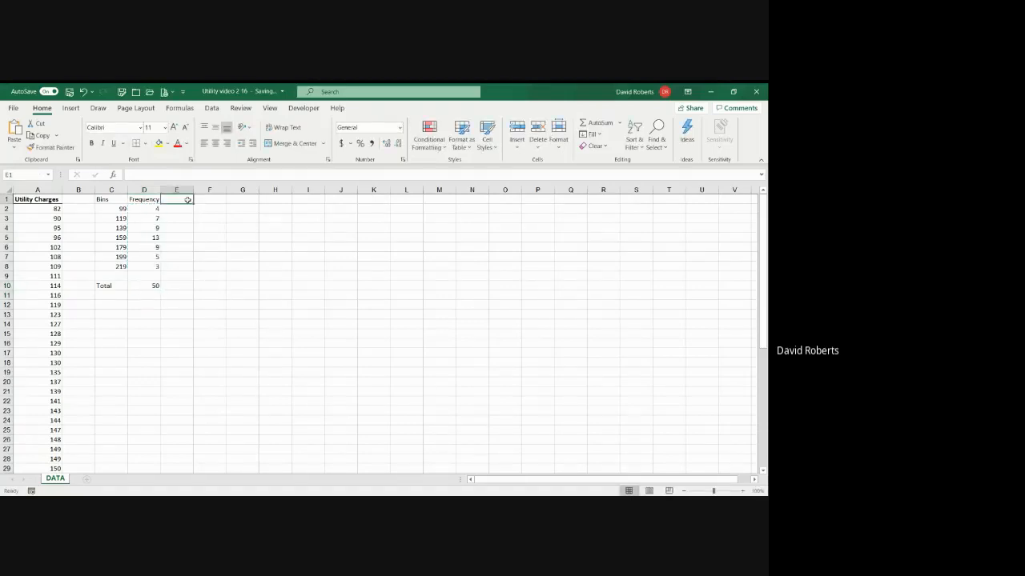
pyautogui.write('Percetnage')
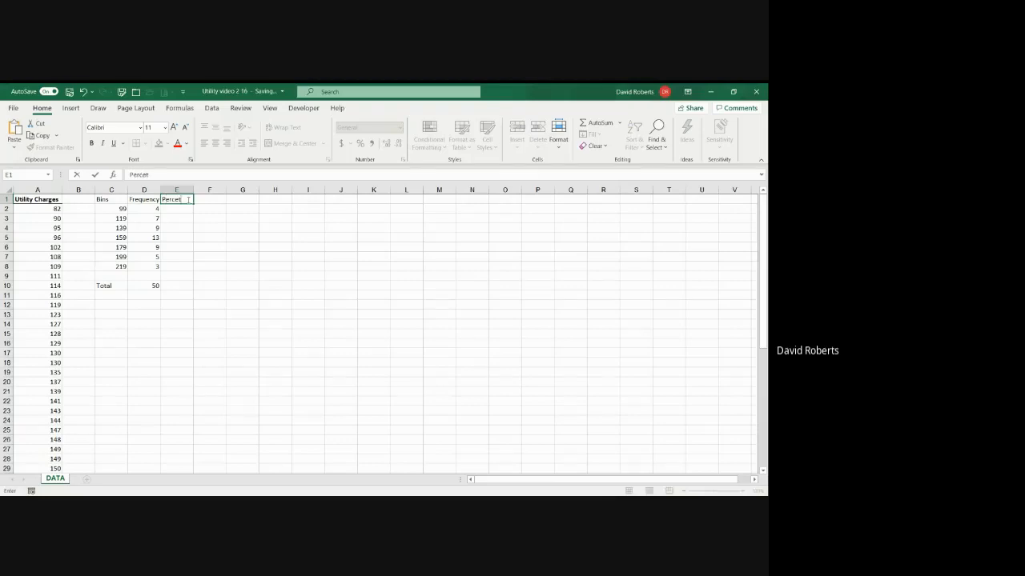
pyautogui.press('BackSpace')
pyautogui.press('BackSpace')
pyautogui.press('BackSpace')
pyautogui.press('BackSpace')
pyautogui.press('BackSpace')
pyautogui.write('ntage')
pyautogui.press('Return')
pyautogui.click(178, 190)
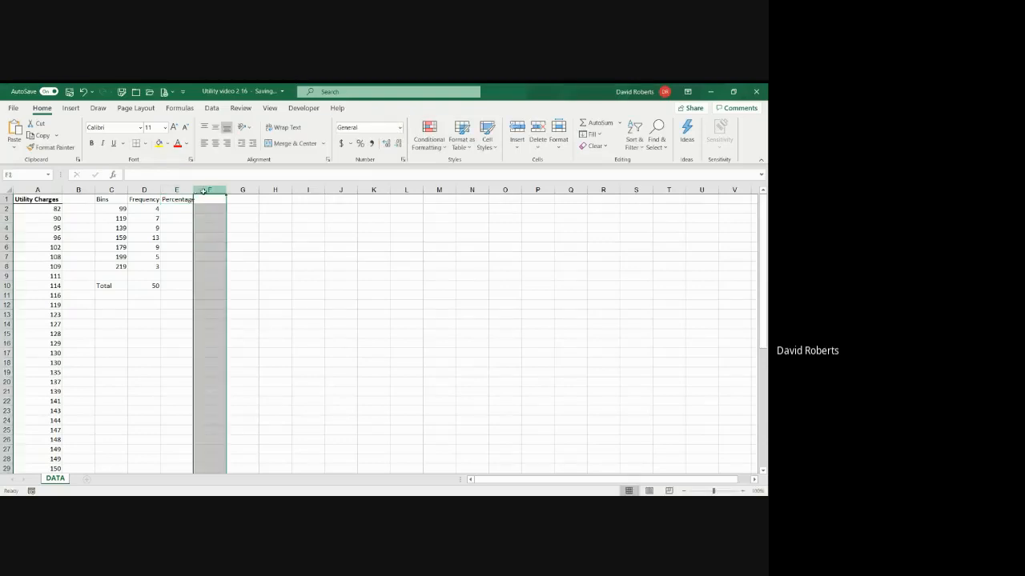
pyautogui.moveTo(193, 190); pyautogui.dragTo(217, 190)
# Enter the formula =D2/$D$10 in E2 to divide the first frequency by the fixed total.
pyautogui.click(204, 209)
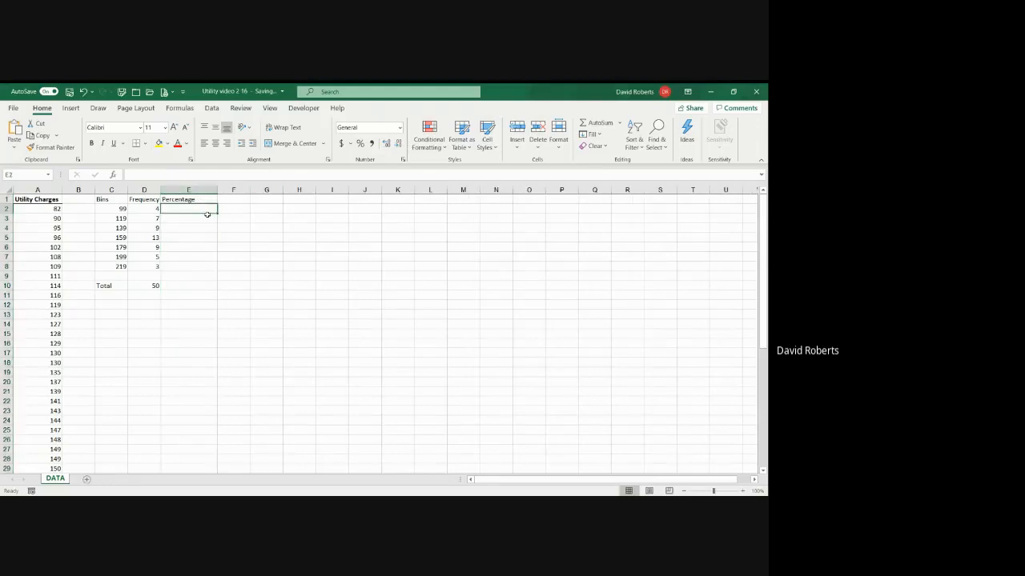
pyautogui.write('=')
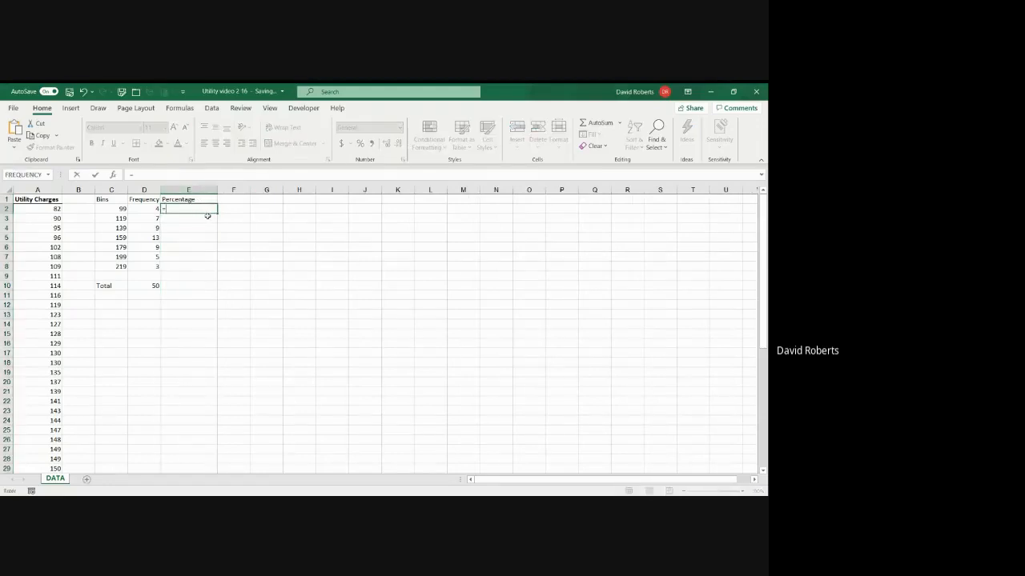
pyautogui.click(157, 209)
pyautogui.write('/')
pyautogui.click(153, 285)
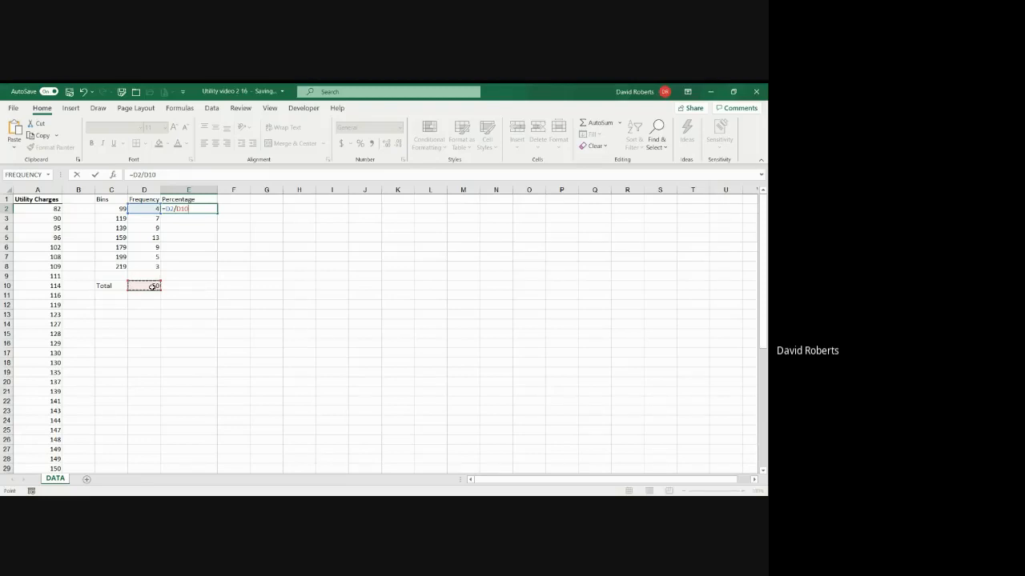
pyautogui.press('F4')
pyautogui.press('Return')
# Fill the E2 formula down to E8 and format the values as percentages.
pyautogui.press('Up')
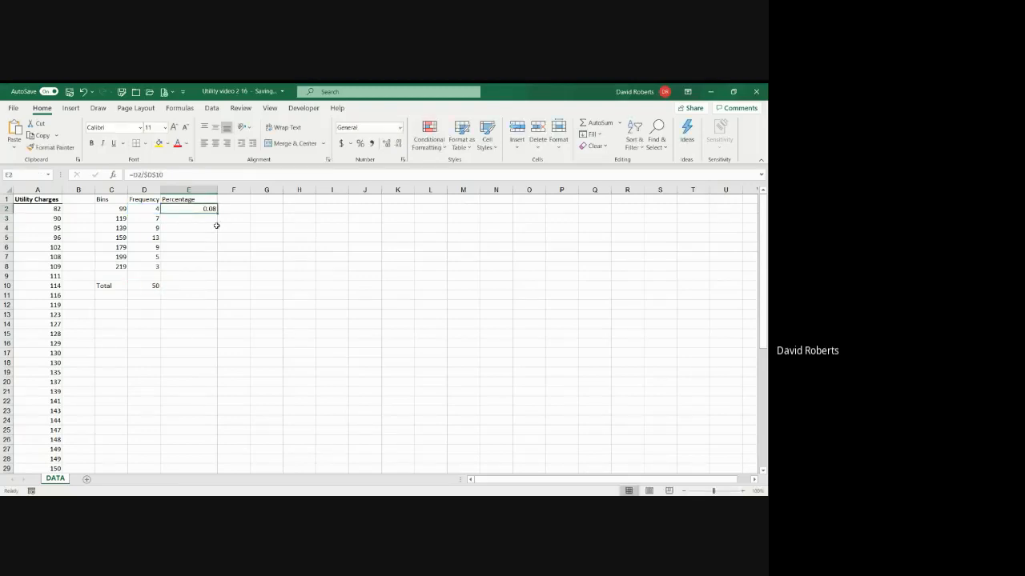
pyautogui.moveTo(216, 212); pyautogui.dragTo(213, 269)
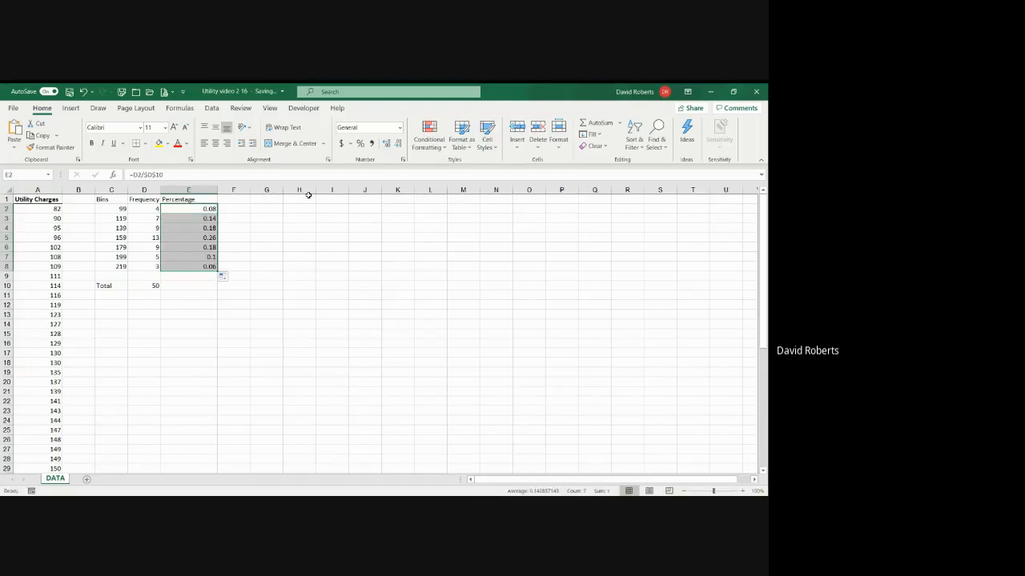
pyautogui.click(360, 143)
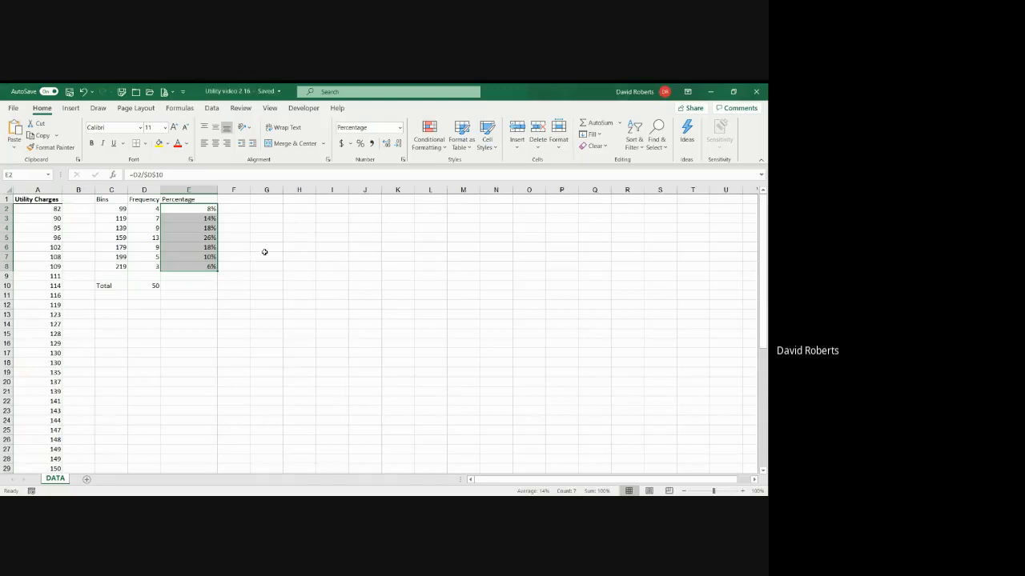
# Enter the heading Cummulative Percentage in F1 and fit column F to its width.
pyautogui.click(240, 201)
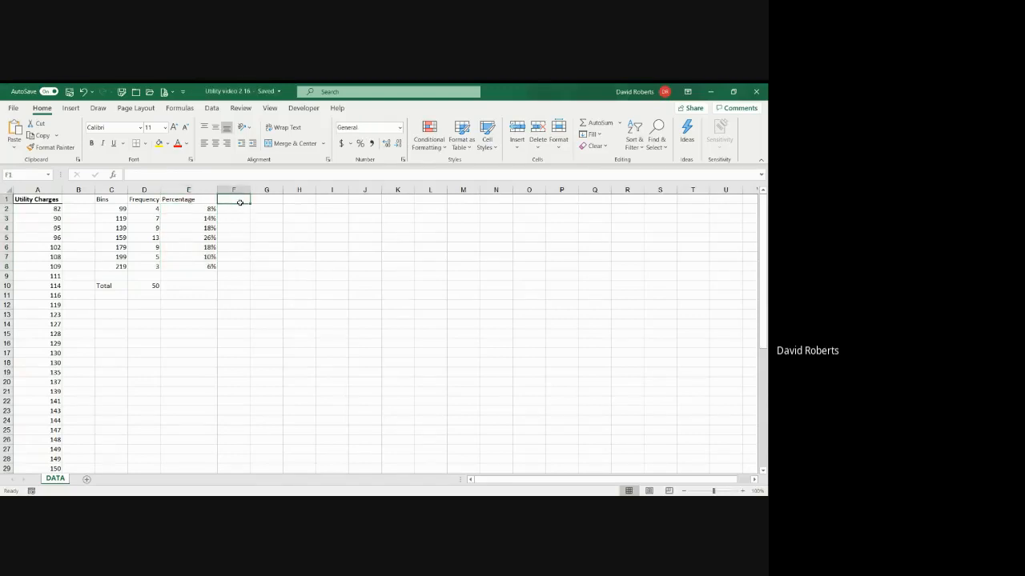
pyautogui.write('Cummu')
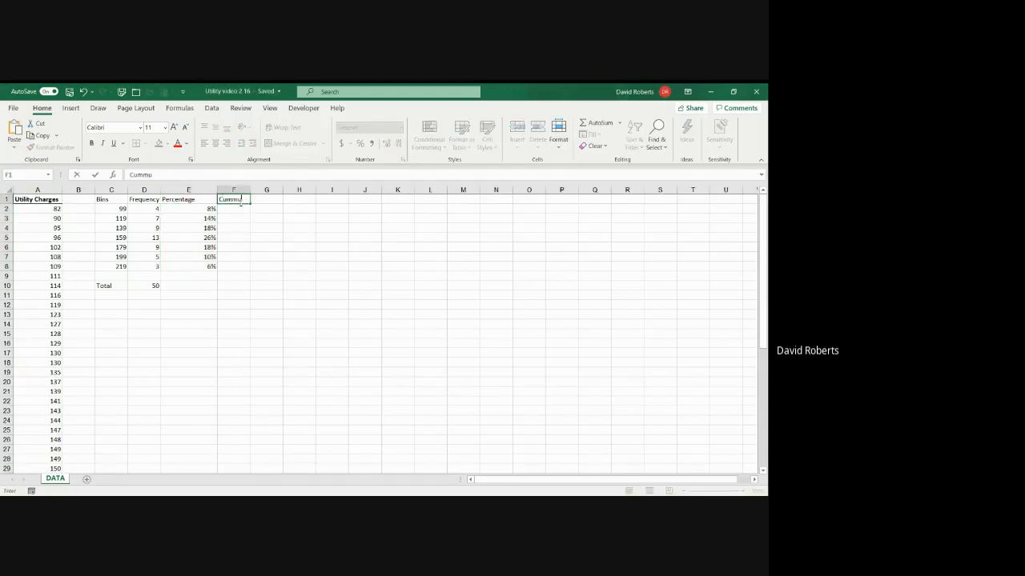
pyautogui.write('lative Percentage')
pyautogui.press('Return')
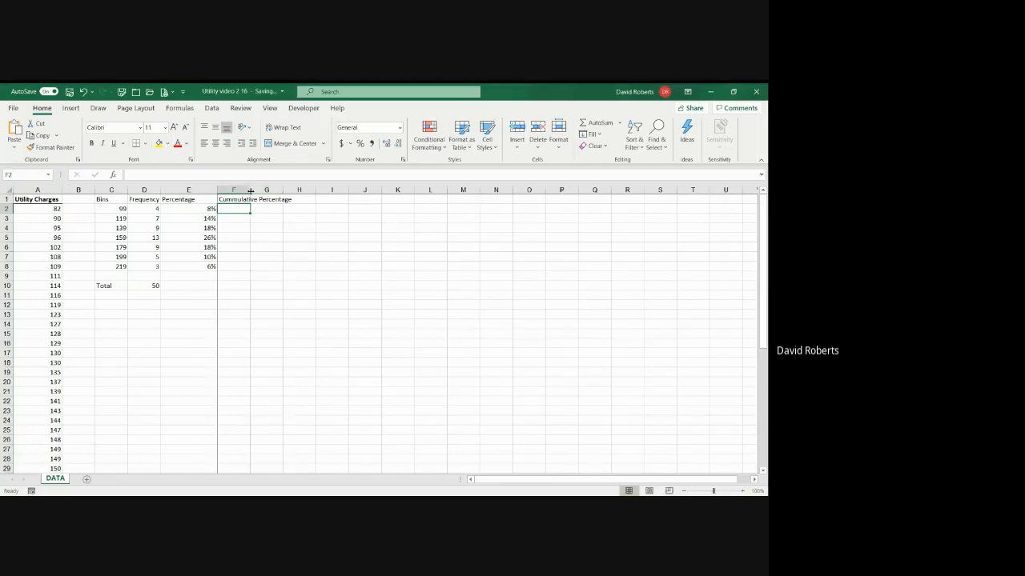
pyautogui.doubleClick(251, 190)
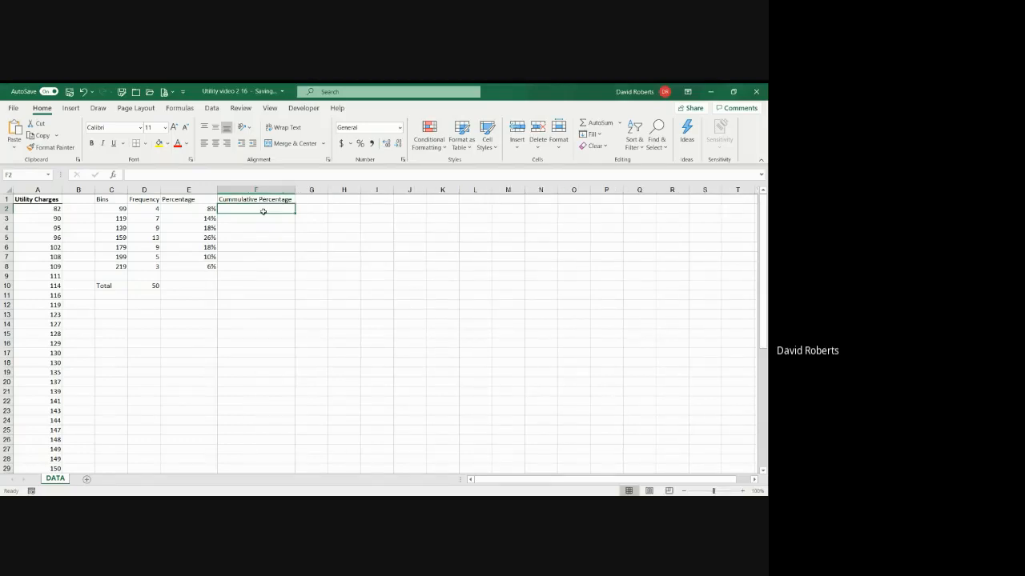
# Set F2 equal to the first percentage in E2.
pyautogui.write('=')
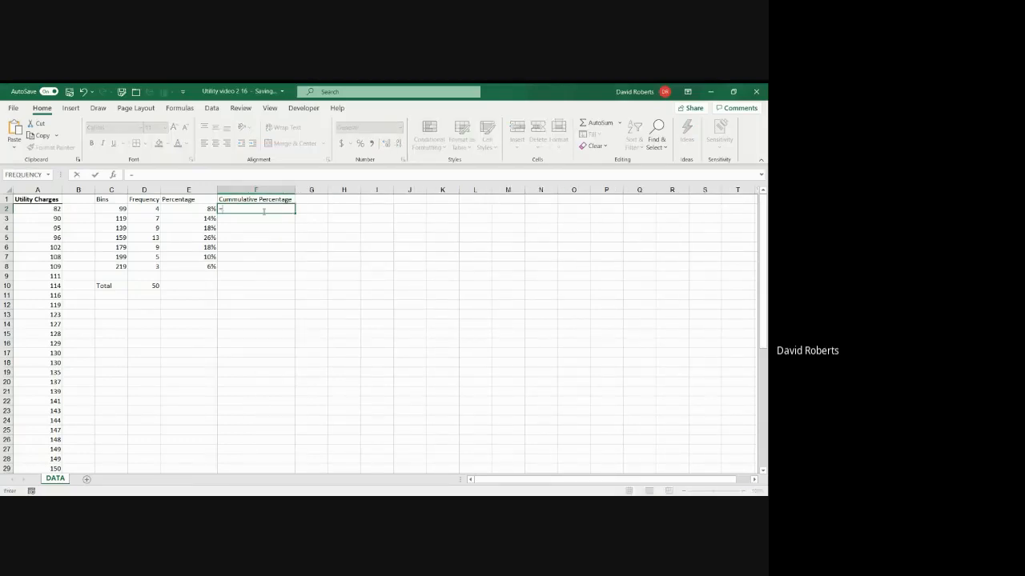
pyautogui.press('Left')
pyautogui.press('Return')
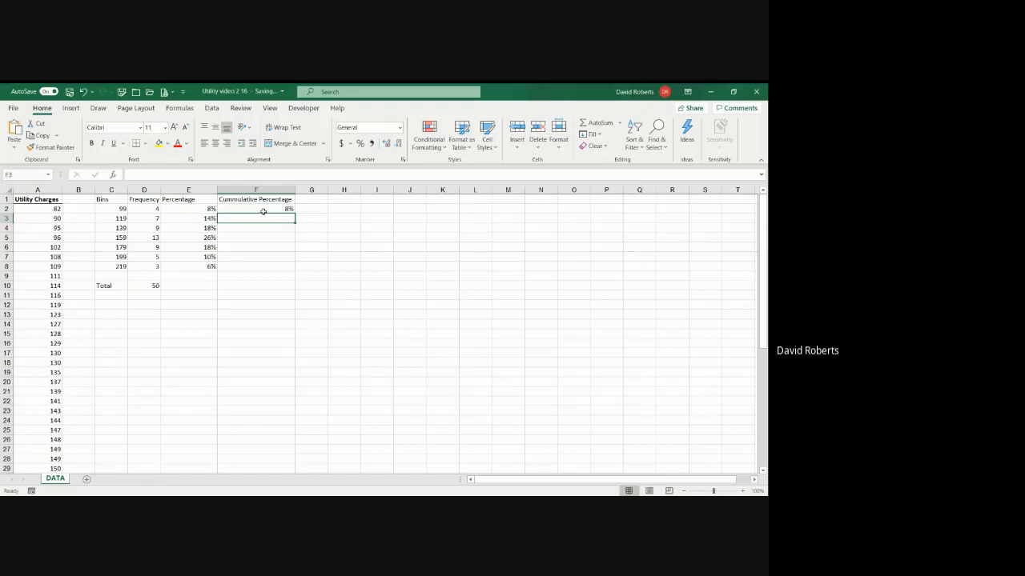
# Enter the running-total formula =F2+E3 in F3 and fill it down to F8.
pyautogui.write('=')
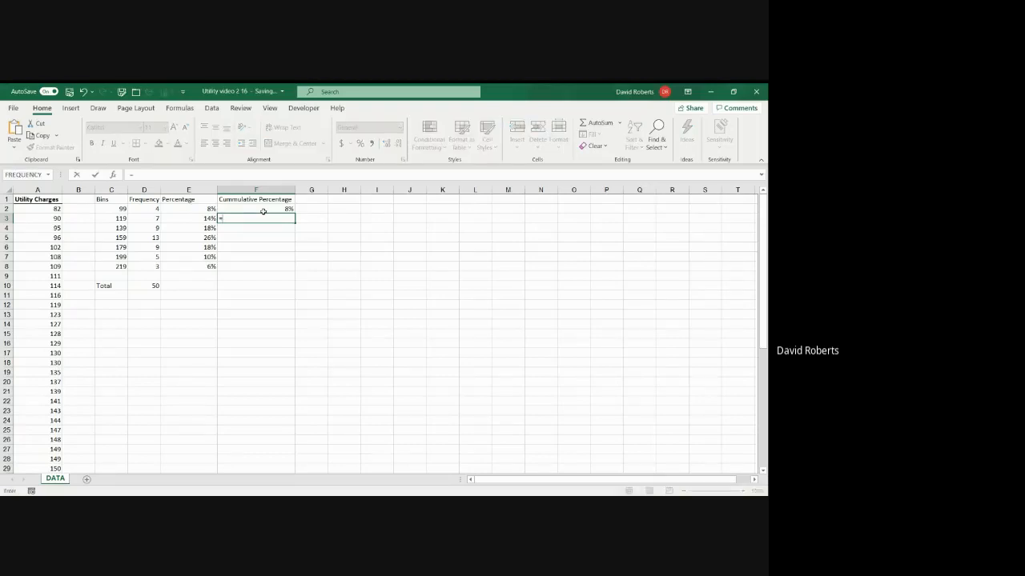
pyautogui.click(262, 210)
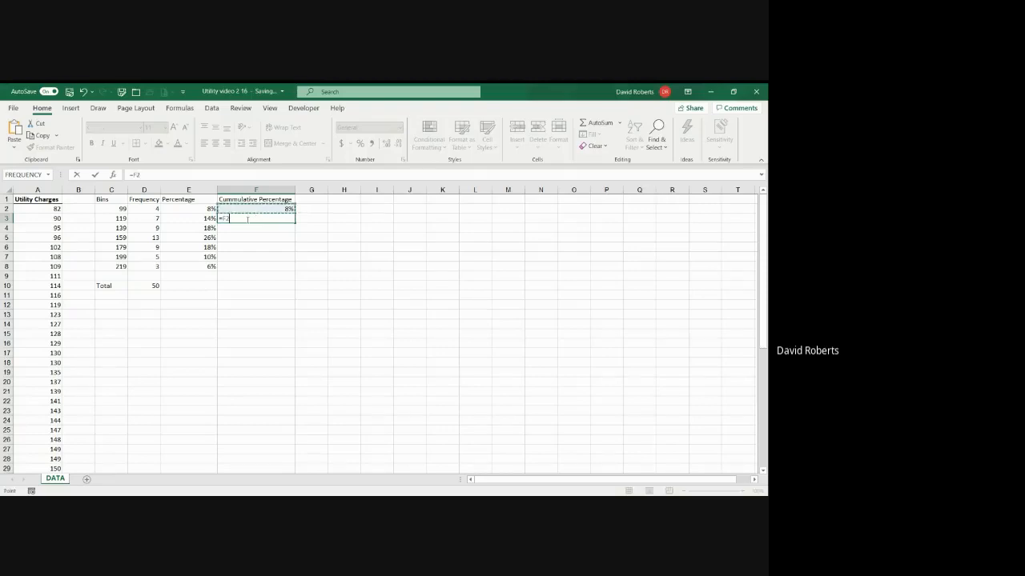
pyautogui.write('+')
pyautogui.click(208, 218)
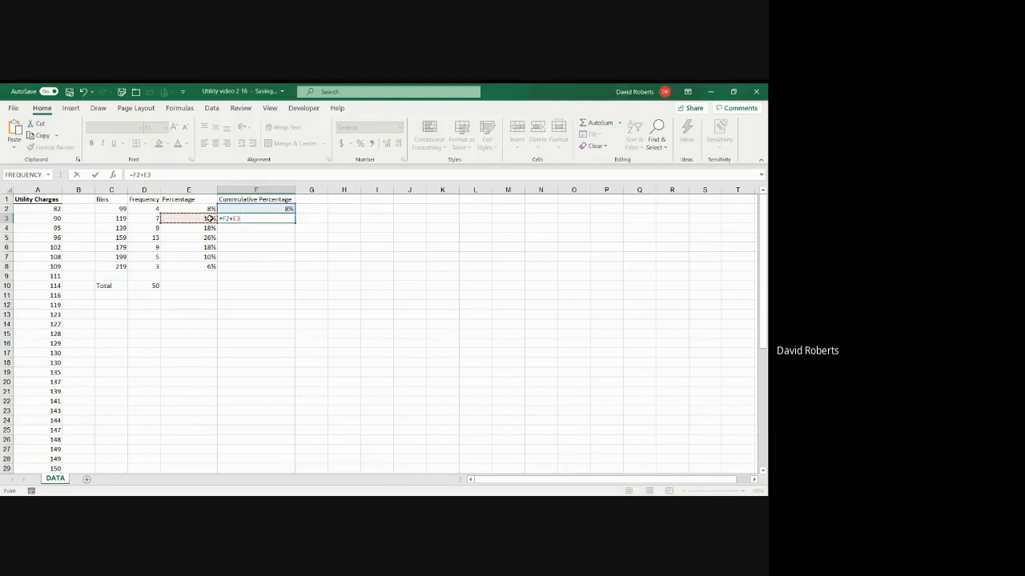
pyautogui.press('Return')
pyautogui.press('Up')
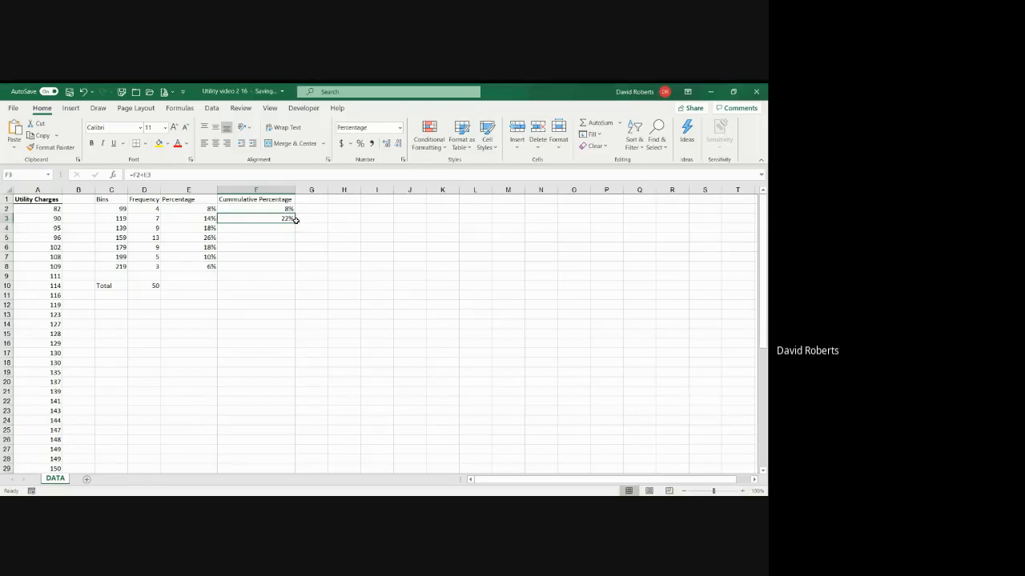
pyautogui.moveTo(295, 224); pyautogui.dragTo(290, 269)
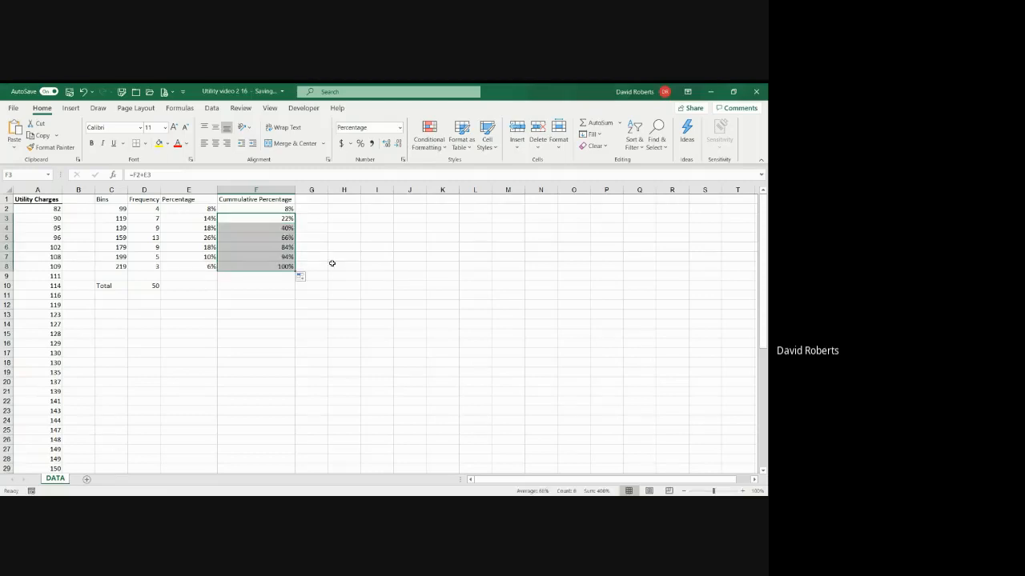
pyautogui.click(266, 271)
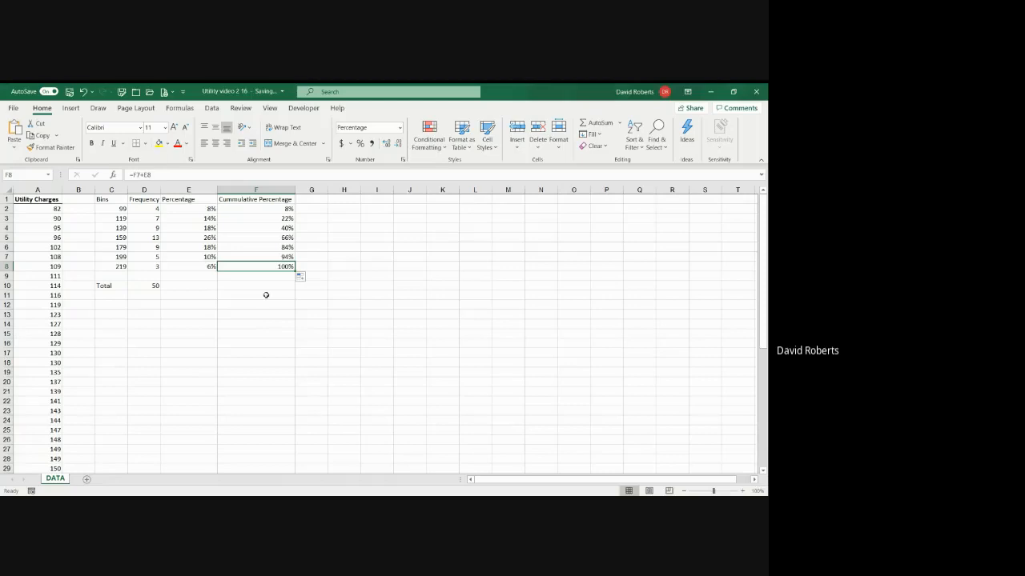
pyautogui.hotkey('alt', 'Tab')
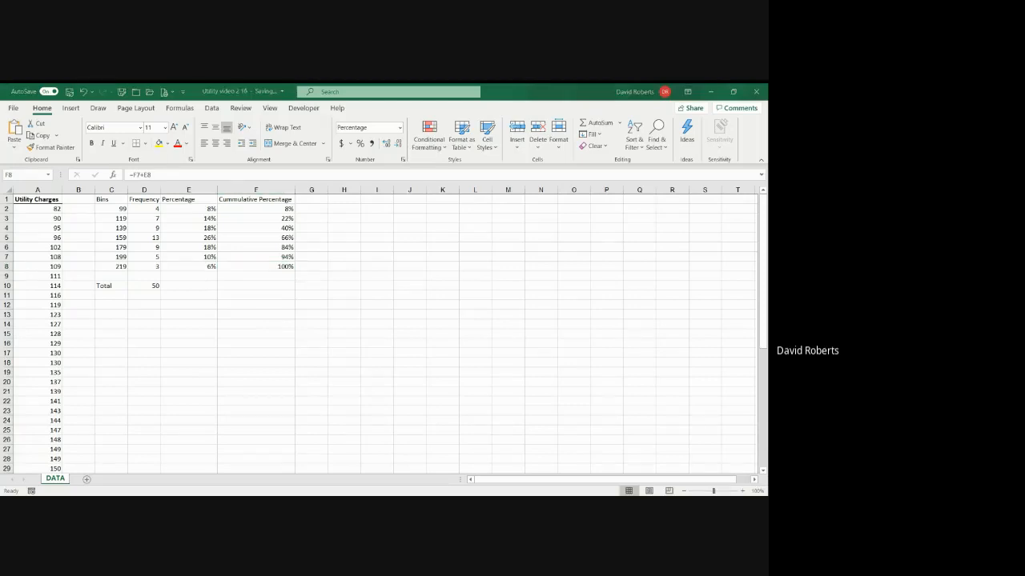